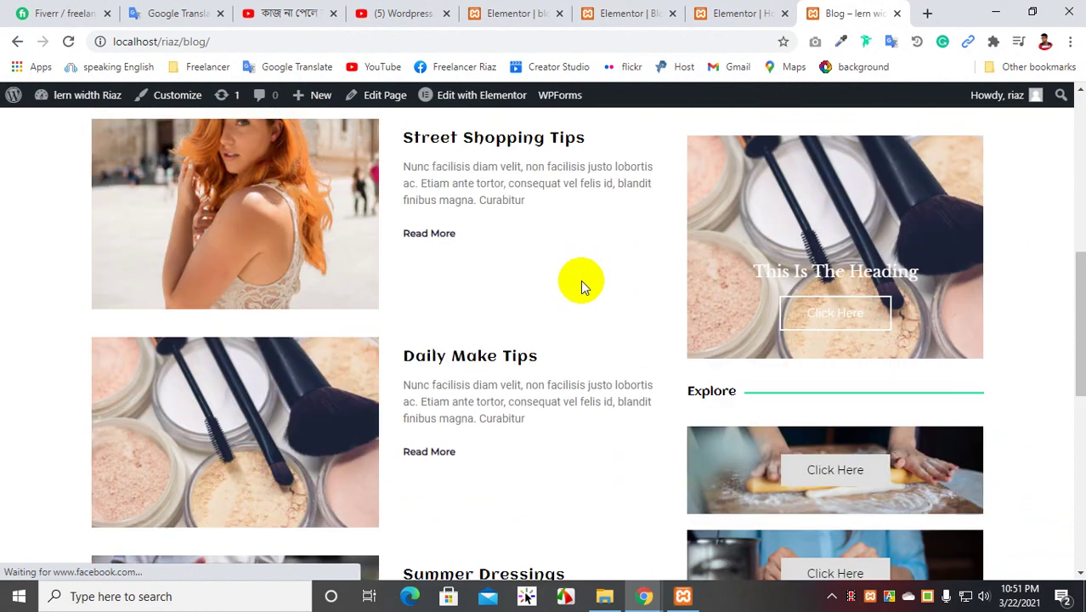
# - Review the site's Blog, About and Contact pages as they appear to visitors
pyautogui.scroll(9, 581, 280)
pyautogui.scroll(5, 581, 282)
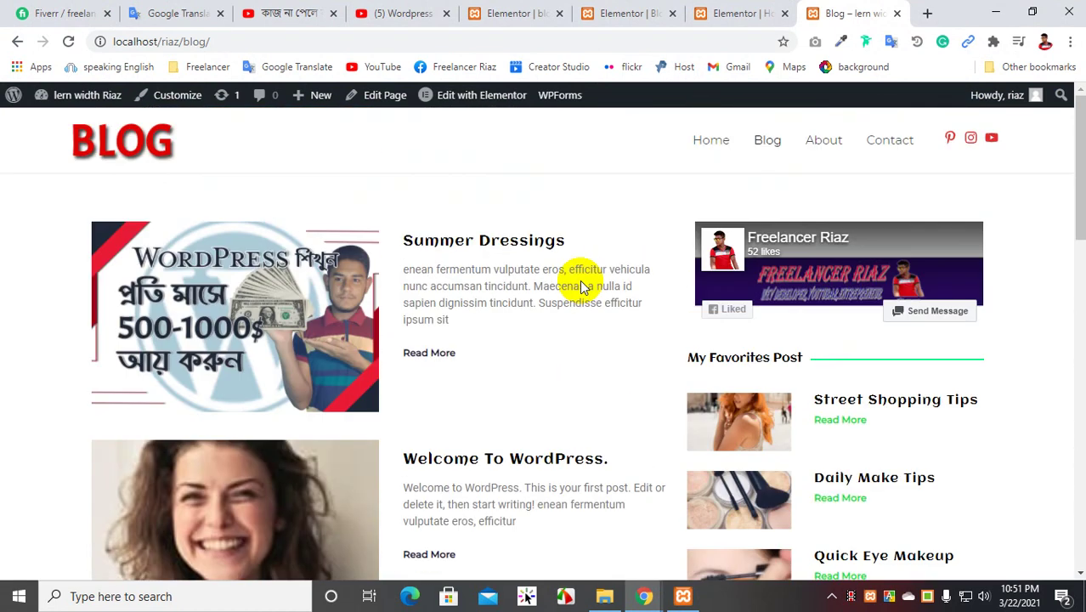
pyautogui.click(825, 140)
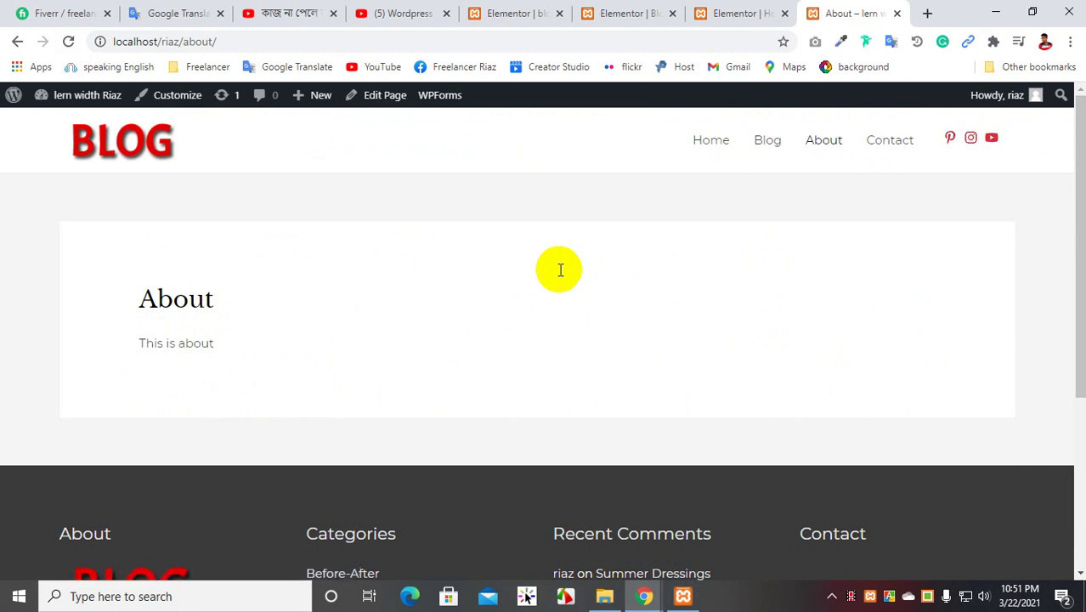
pyautogui.click(890, 141)
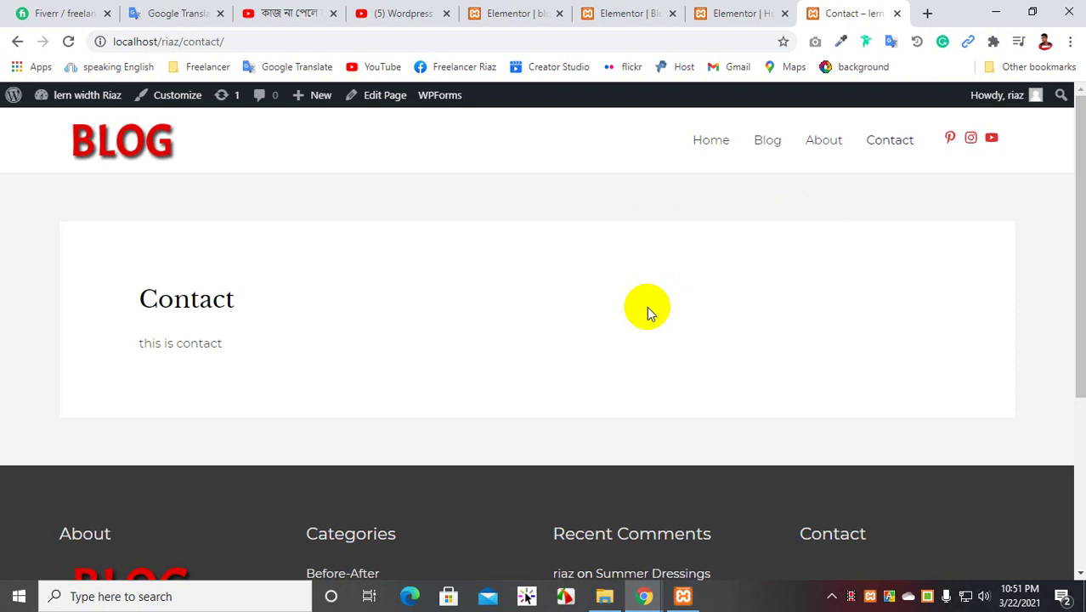
# - Open the WordPress dashboard at localhost/riaz/wp-admin in place of the Elementor editor for post 2339
pyautogui.click(503, 10)
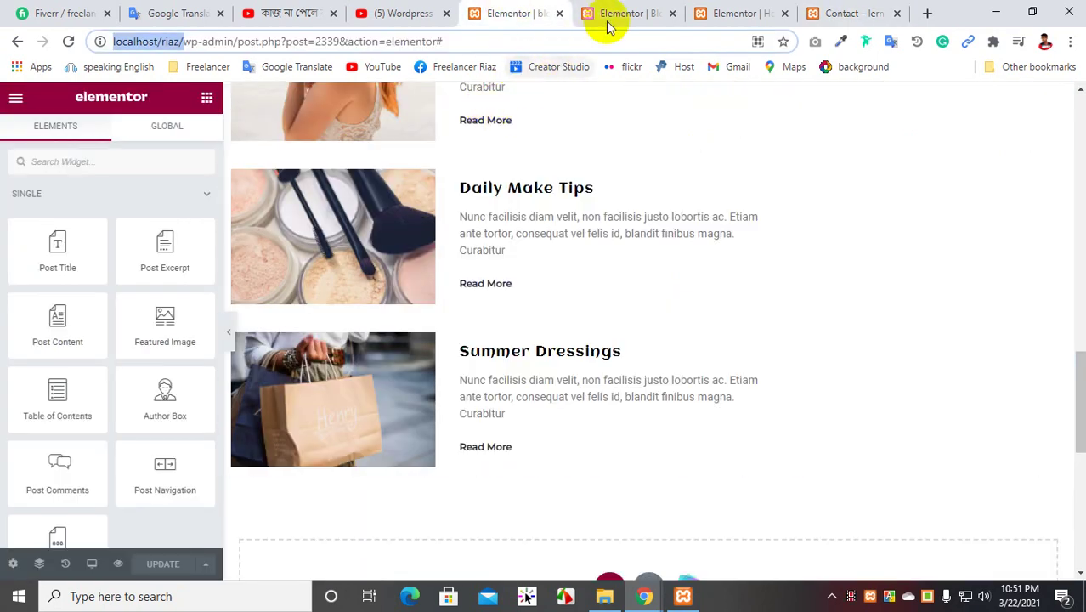
pyautogui.click(645, 12)
pyautogui.click(705, 12)
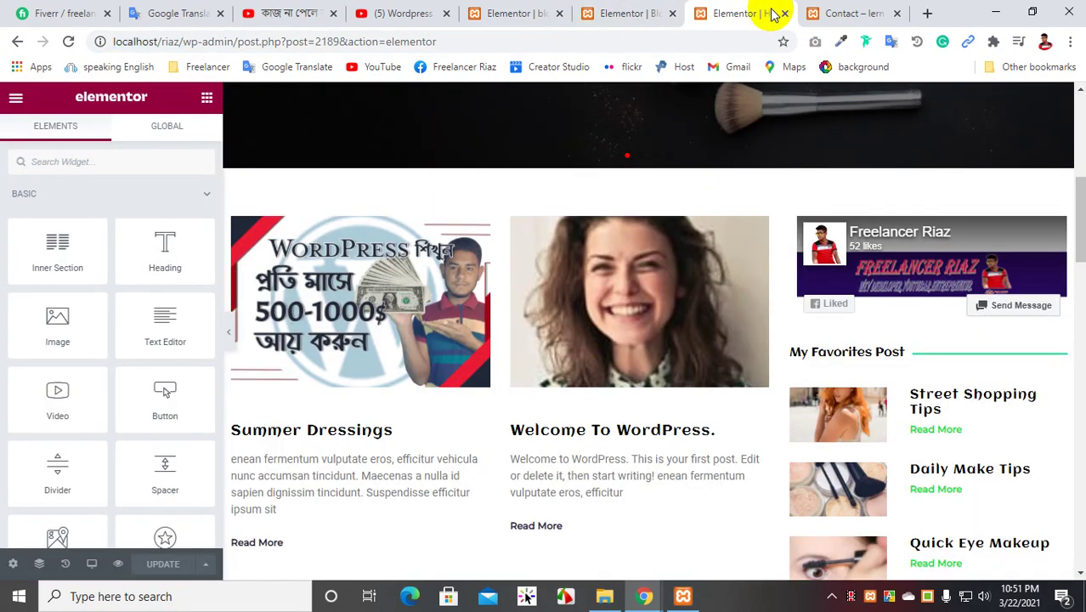
pyautogui.click(618, 12)
pyautogui.click(543, 12)
pyautogui.moveTo(113, 41); pyautogui.dragTo(624, 55)
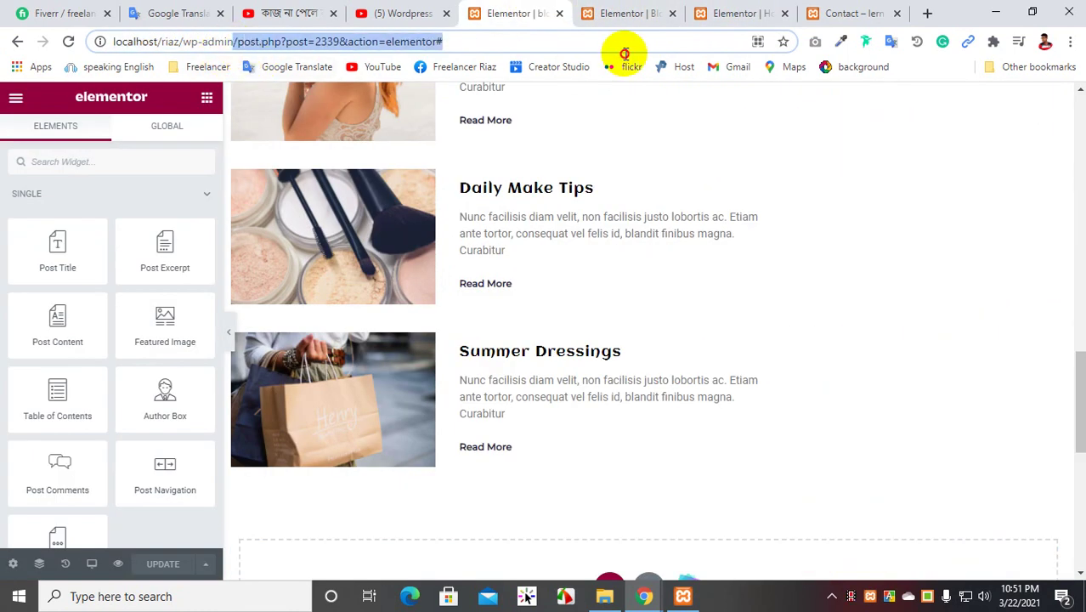
pyautogui.press('BackSpace')
pyautogui.press('BackSpace')
pyautogui.press('Return')
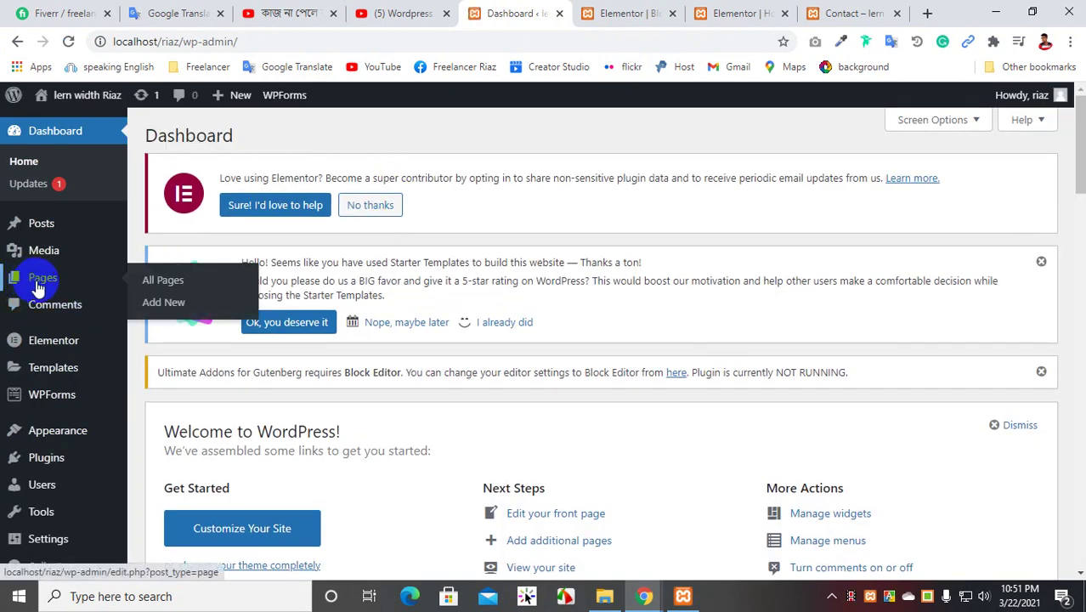
# - Open the Contact page from the list of all pages for editing
pyautogui.click(64, 287)
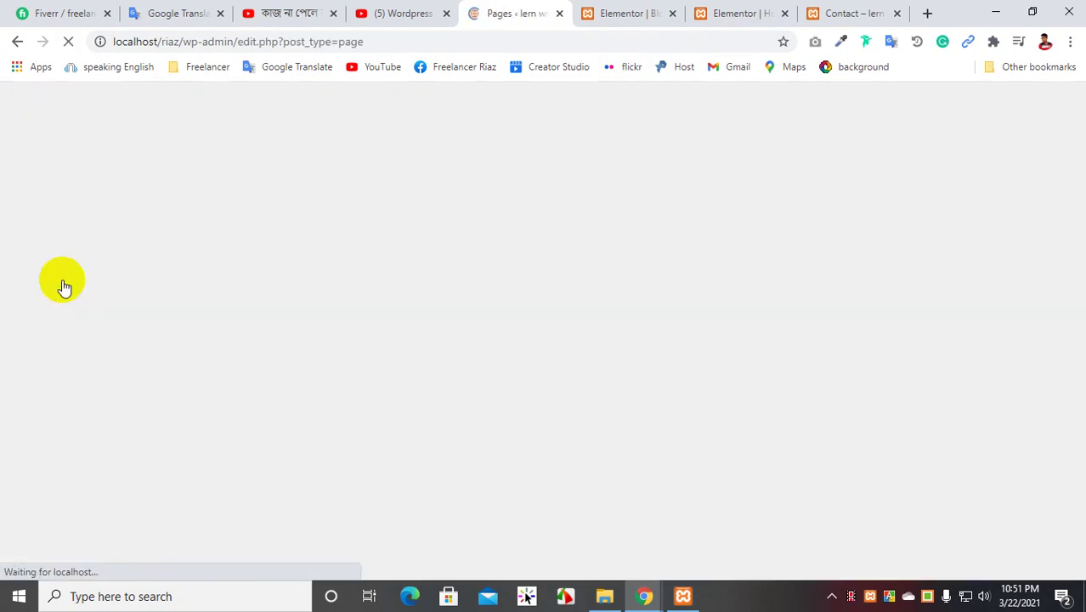
pyautogui.scroll(-2, 453, 352)
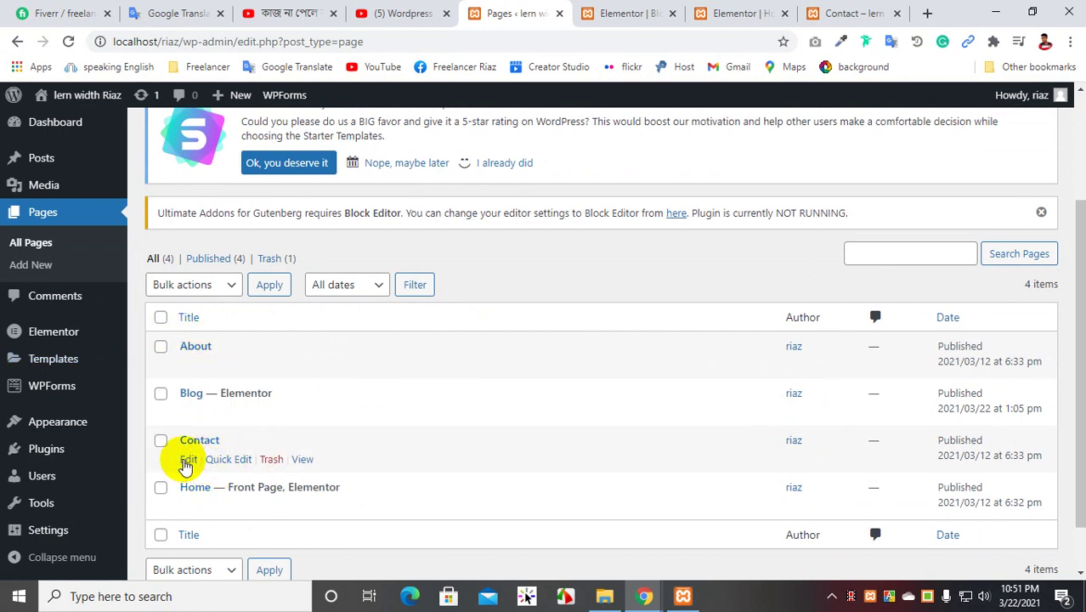
pyautogui.click(188, 460)
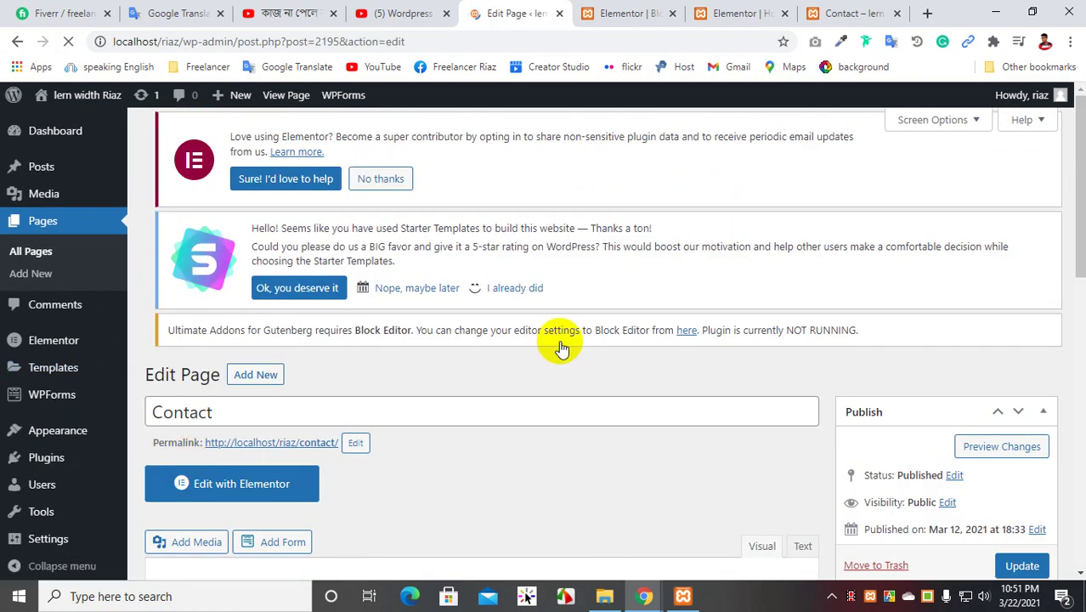
# - In the page's Astra settings, set the sidebar to No Sidebar and the content layout to Full Width / Stretched
pyautogui.scroll(-4, 637, 320)
pyautogui.scroll(-3, 649, 296)
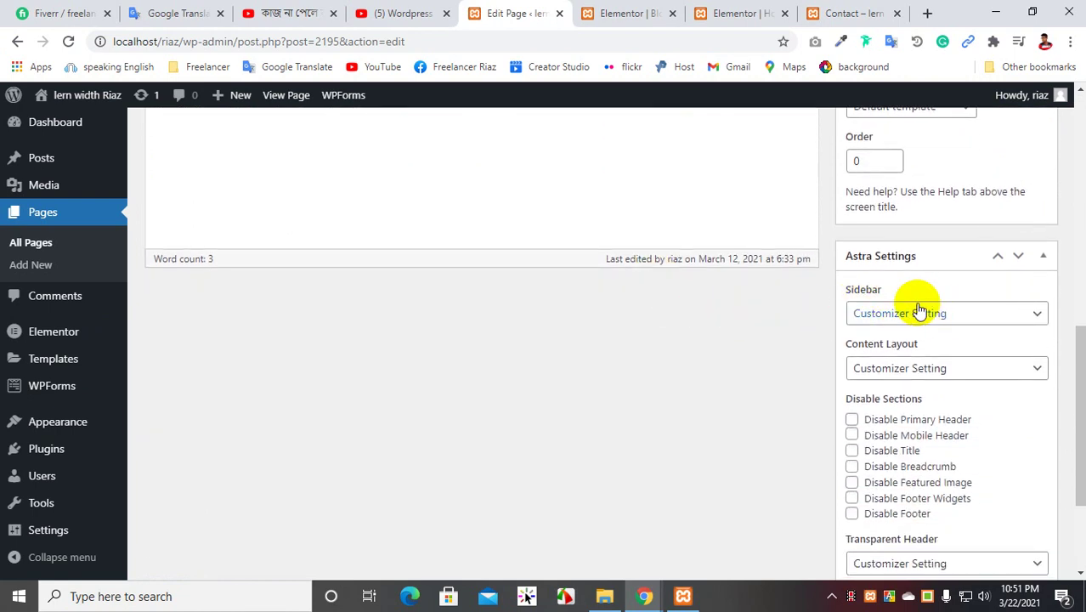
pyautogui.click(960, 313)
pyautogui.click(908, 381)
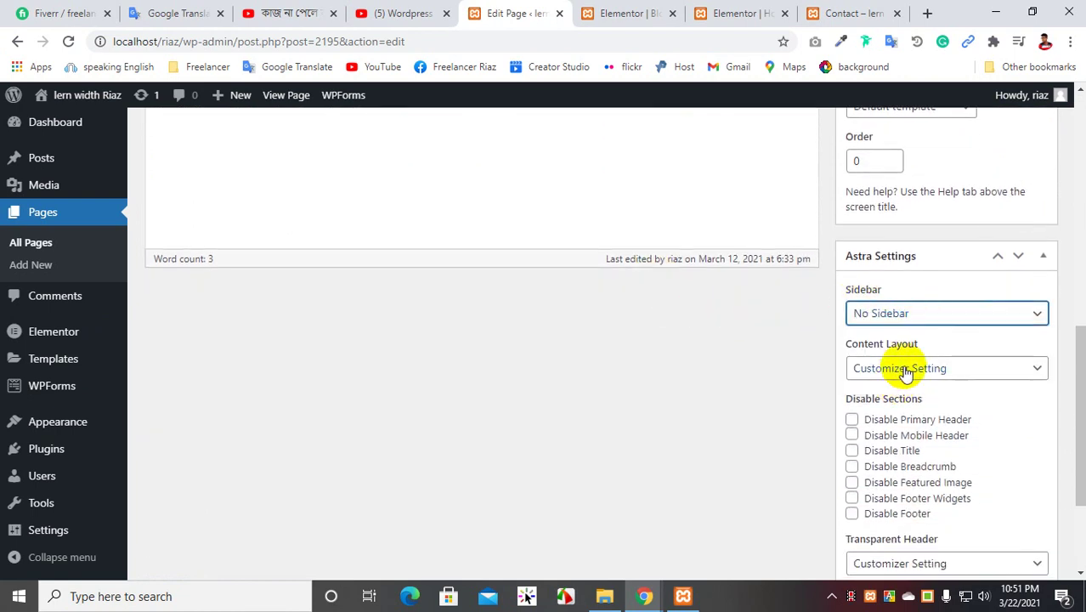
pyautogui.click(963, 372)
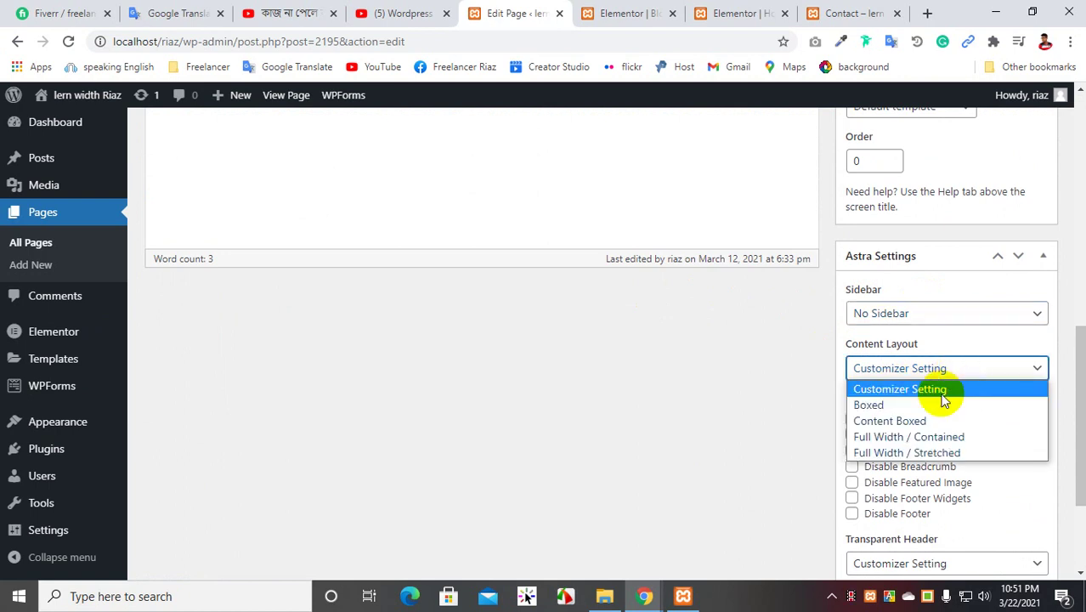
pyautogui.click(920, 456)
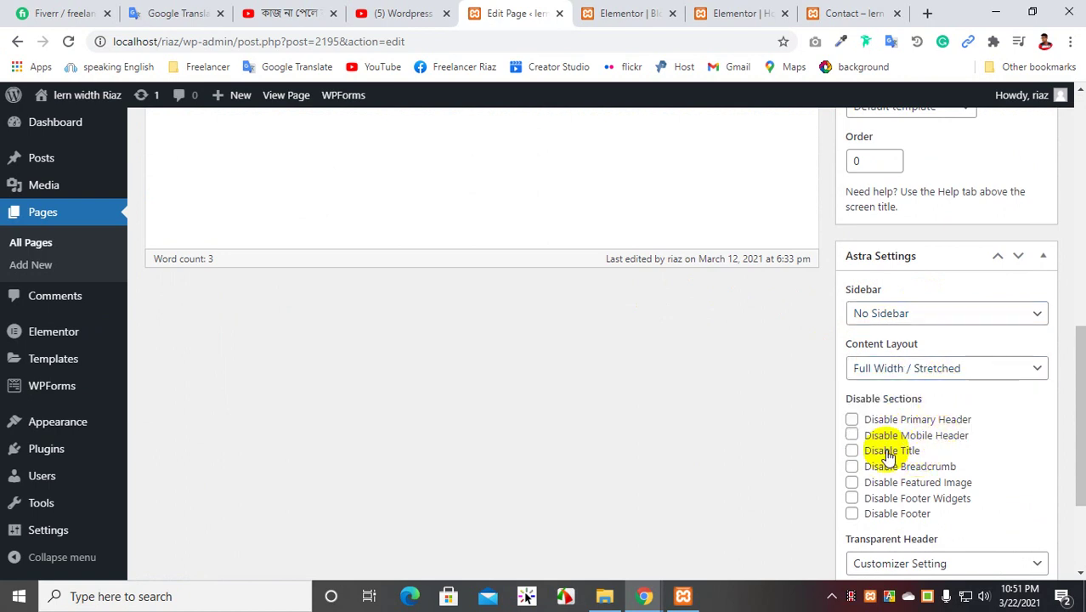
# - Delete the body text "this is contact" from the Contact page and update the page
pyautogui.scroll(4, 605, 393)
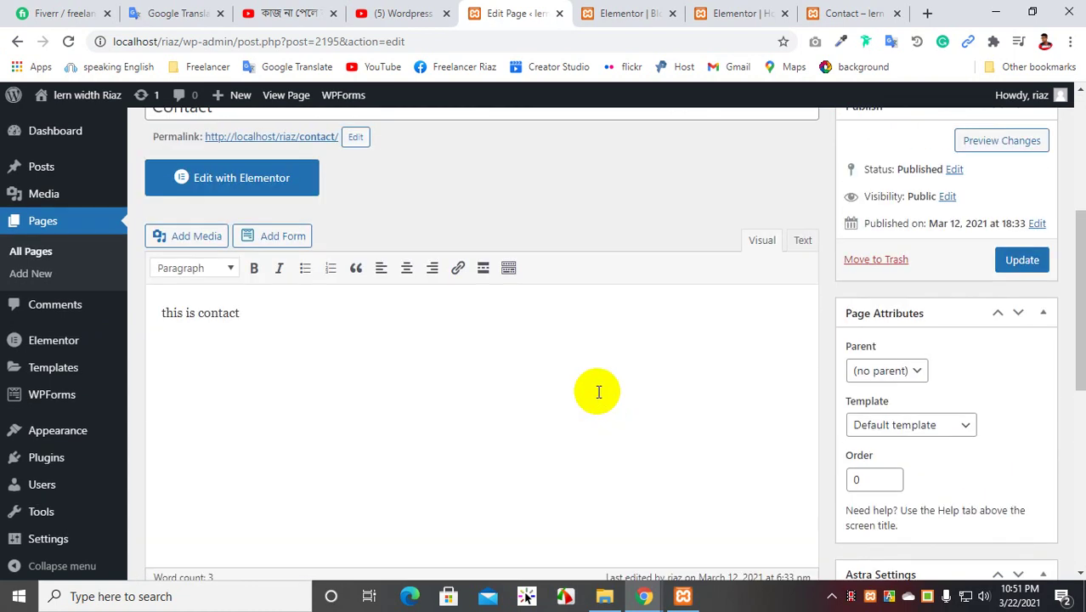
pyautogui.moveTo(278, 315); pyautogui.dragTo(74, 325)
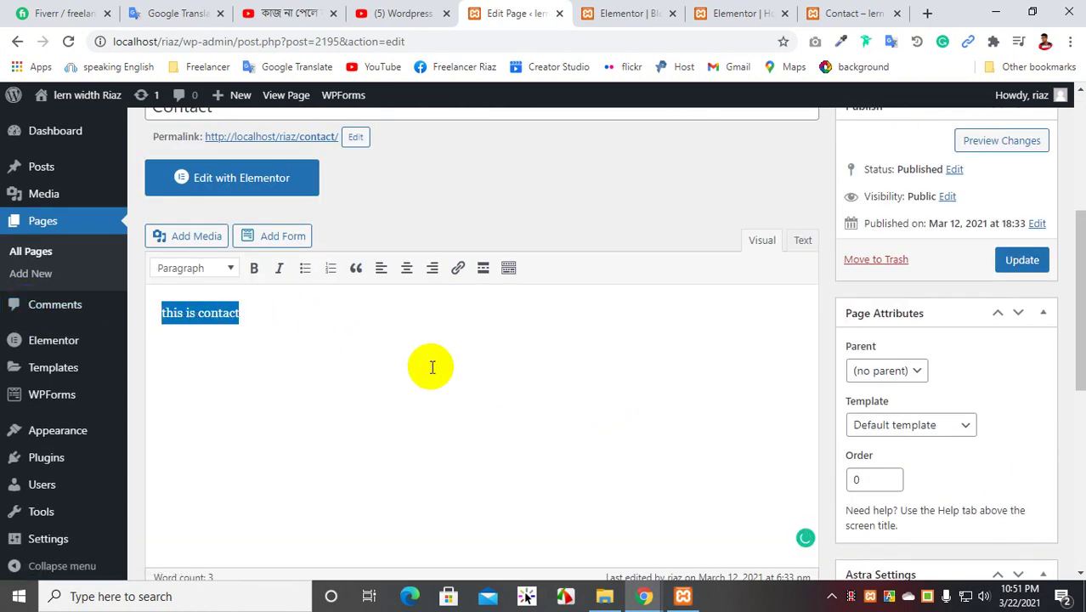
pyautogui.press('BackSpace')
pyautogui.click(1022, 265)
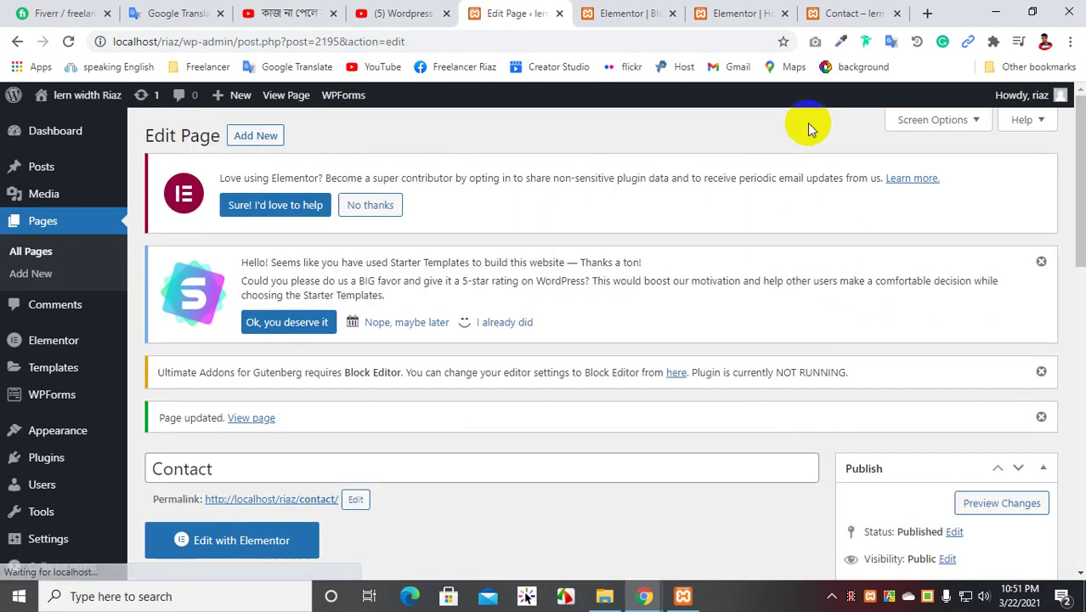
# - Open the Contact page in Elementor and reload its live version to check the new layout
pyautogui.click(236, 544)
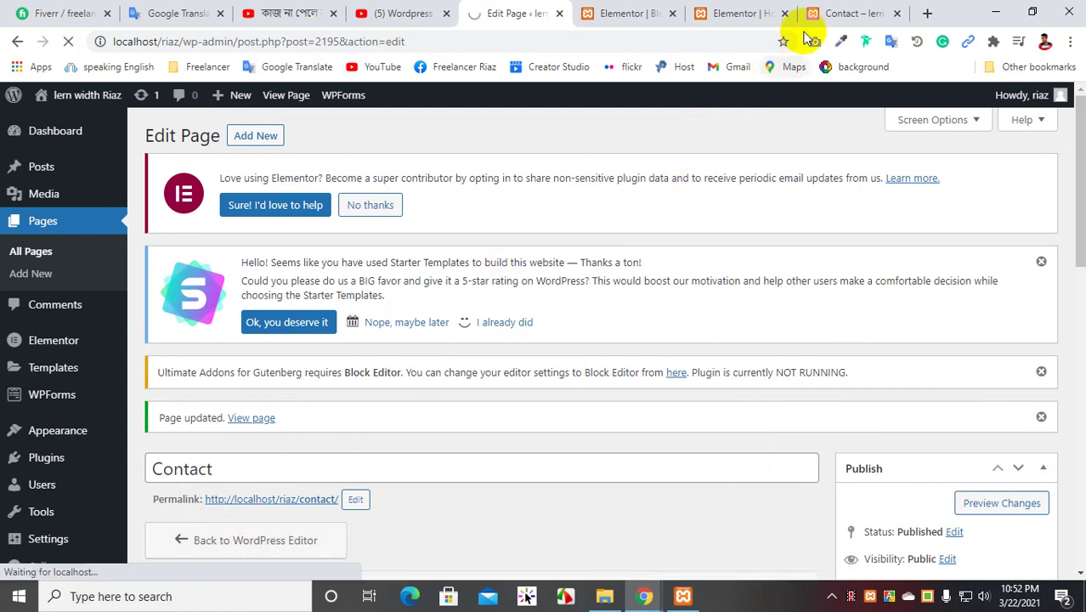
pyautogui.click(837, 13)
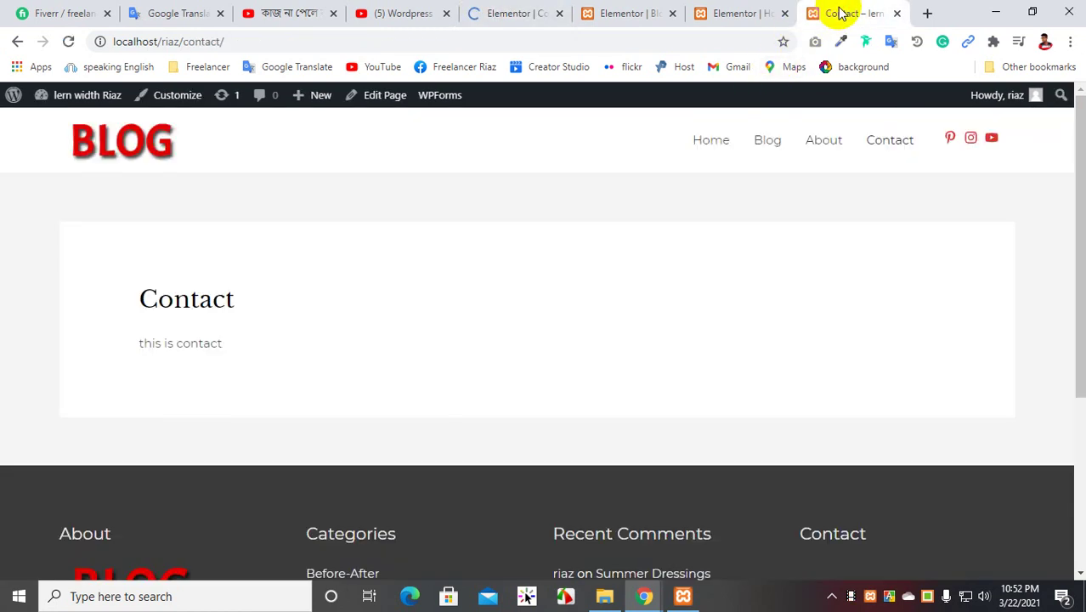
pyautogui.click(69, 43)
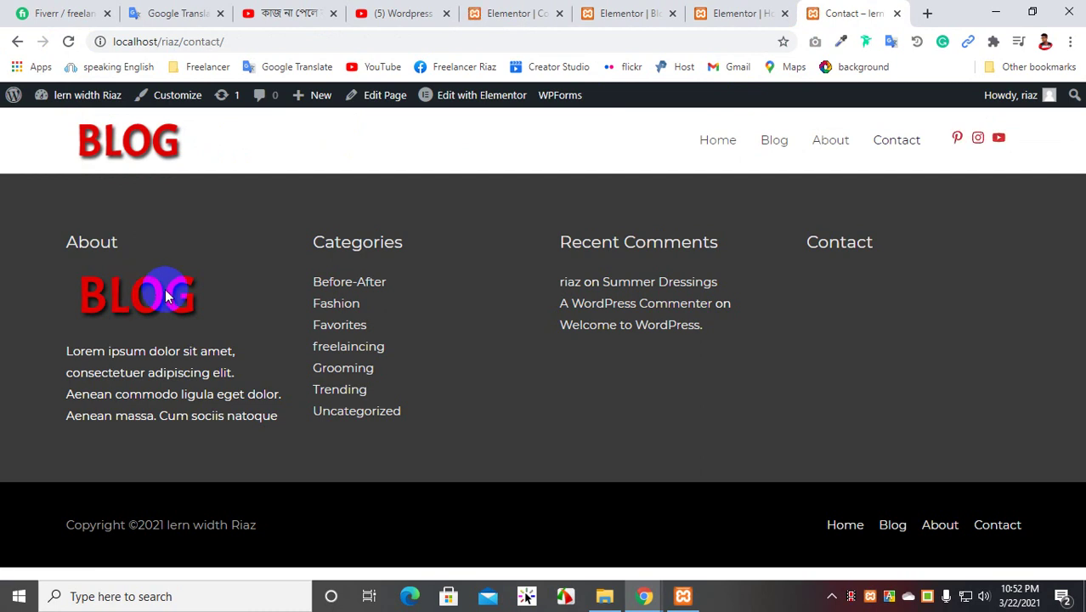
pyautogui.click(497, 14)
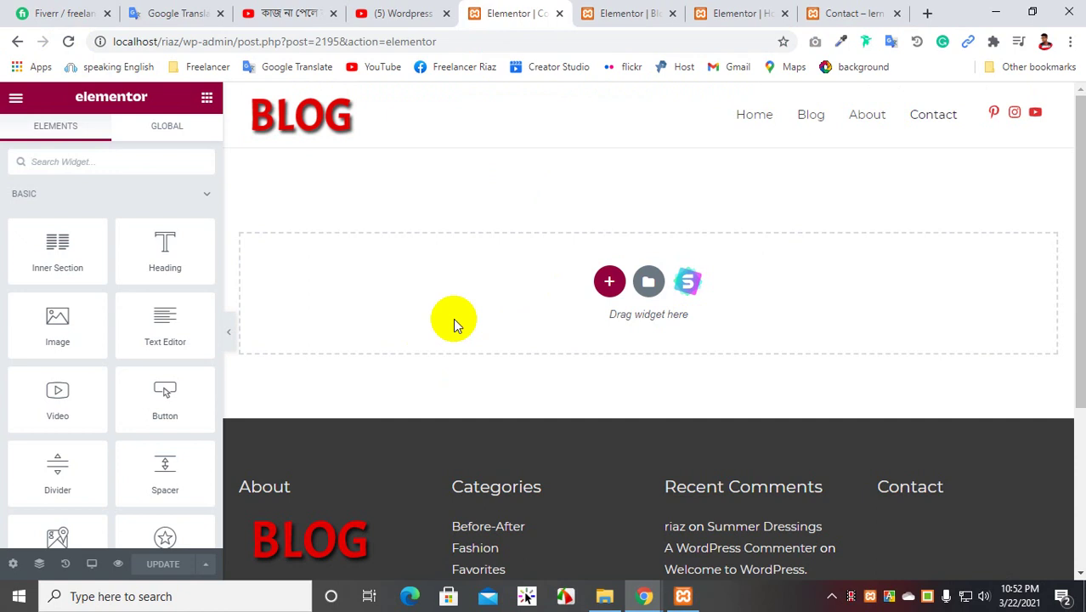
# - Add a section with two equal columns and place a Heading widget in its left column
pyautogui.click(605, 285)
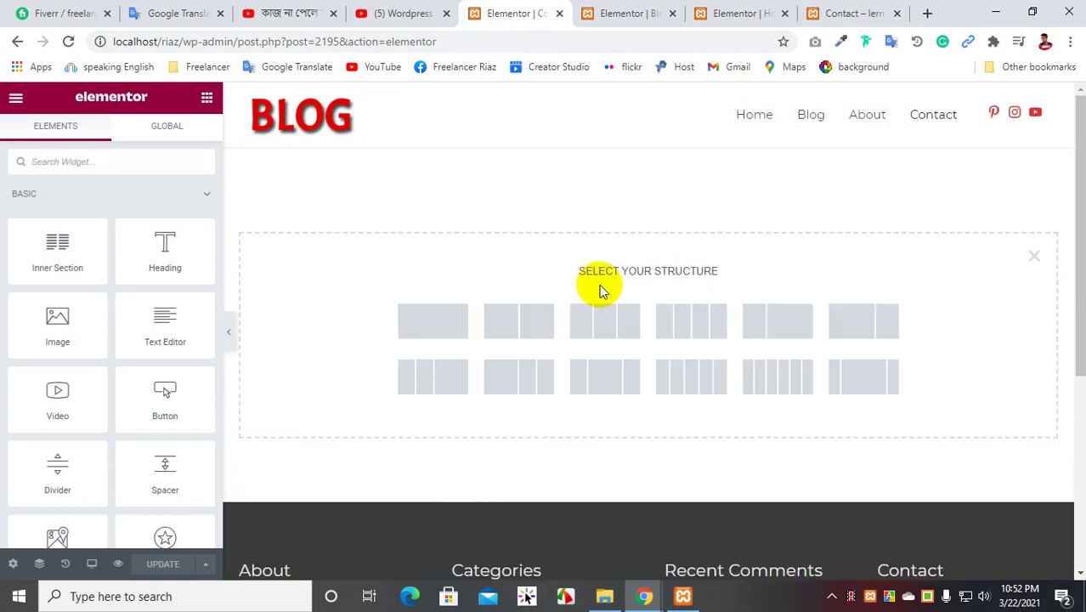
pyautogui.click(513, 328)
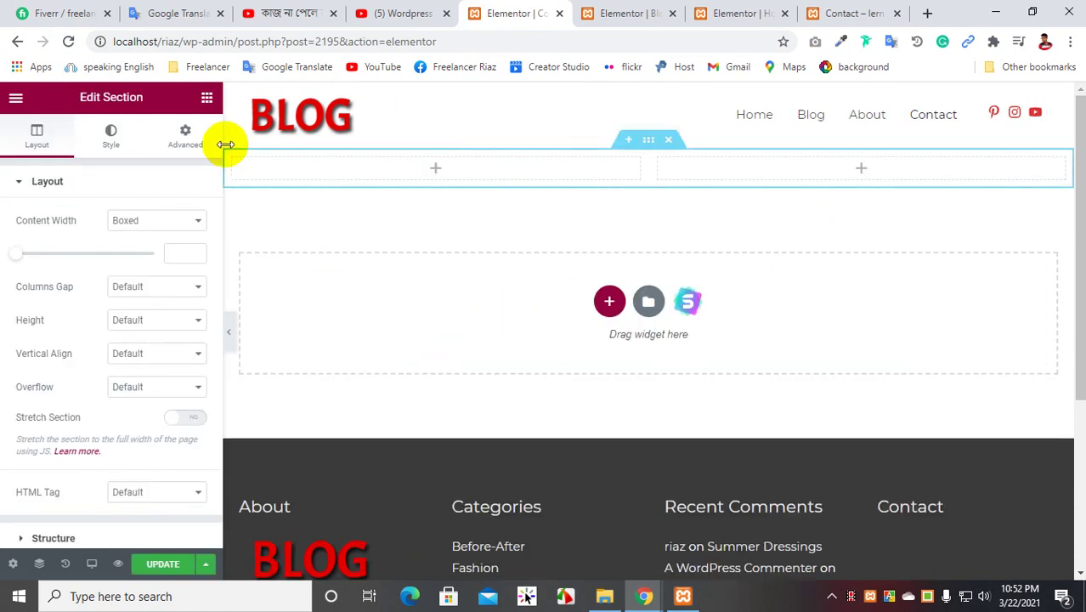
pyautogui.click(207, 99)
pyautogui.moveTo(162, 255); pyautogui.dragTo(419, 179)
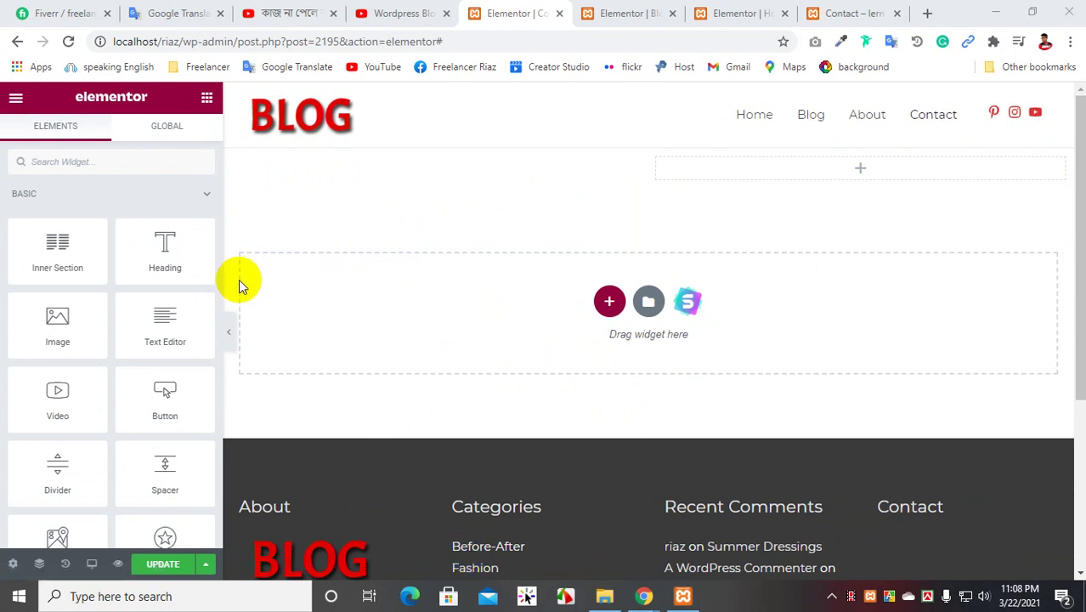
pyautogui.moveTo(182, 250); pyautogui.dragTo(476, 170)
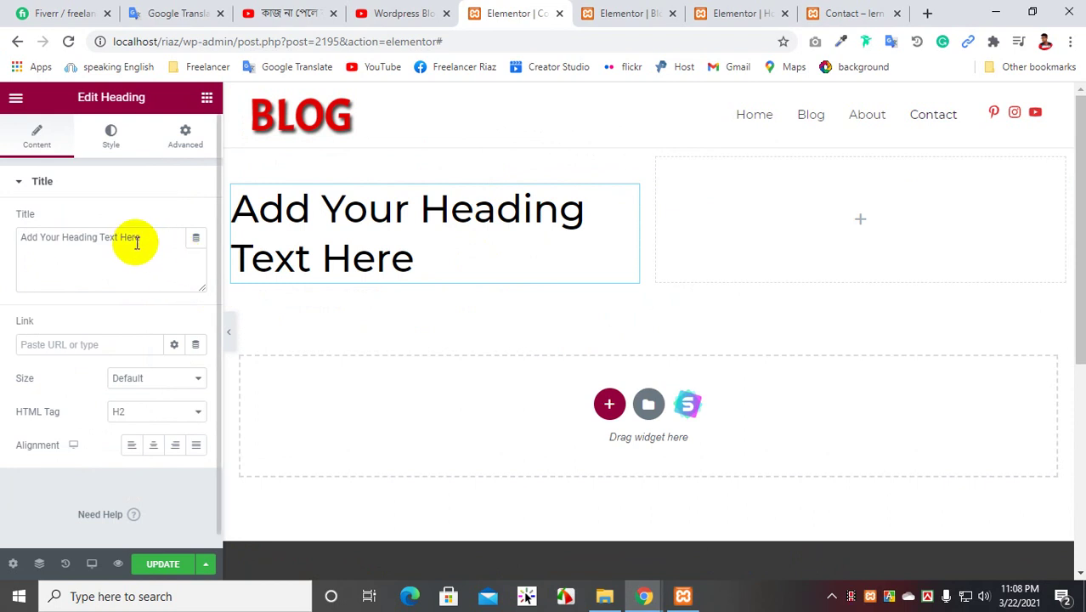
# - Set the heading's HTML tag to H3 and its title to "send me a message"
pyautogui.click(153, 412)
pyautogui.click(139, 441)
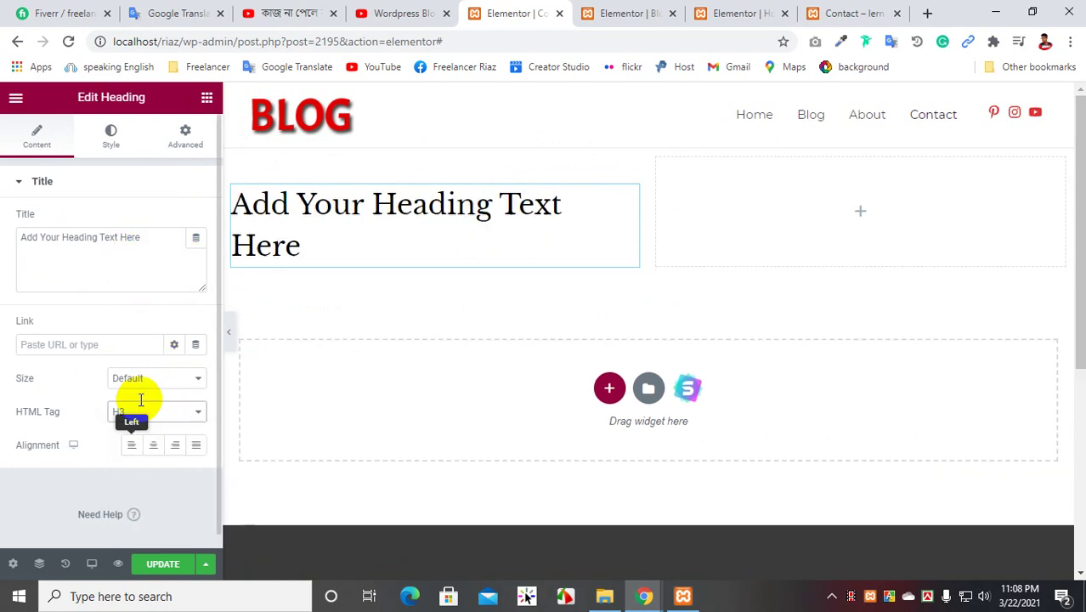
pyautogui.moveTo(144, 238); pyautogui.dragTo(3, 244)
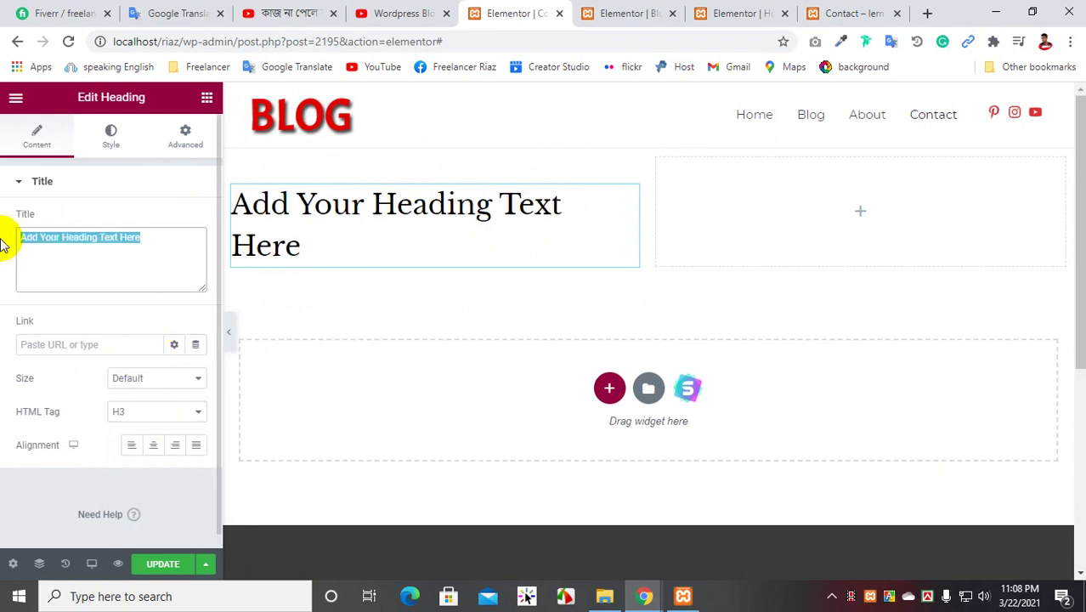
pyautogui.write('S')
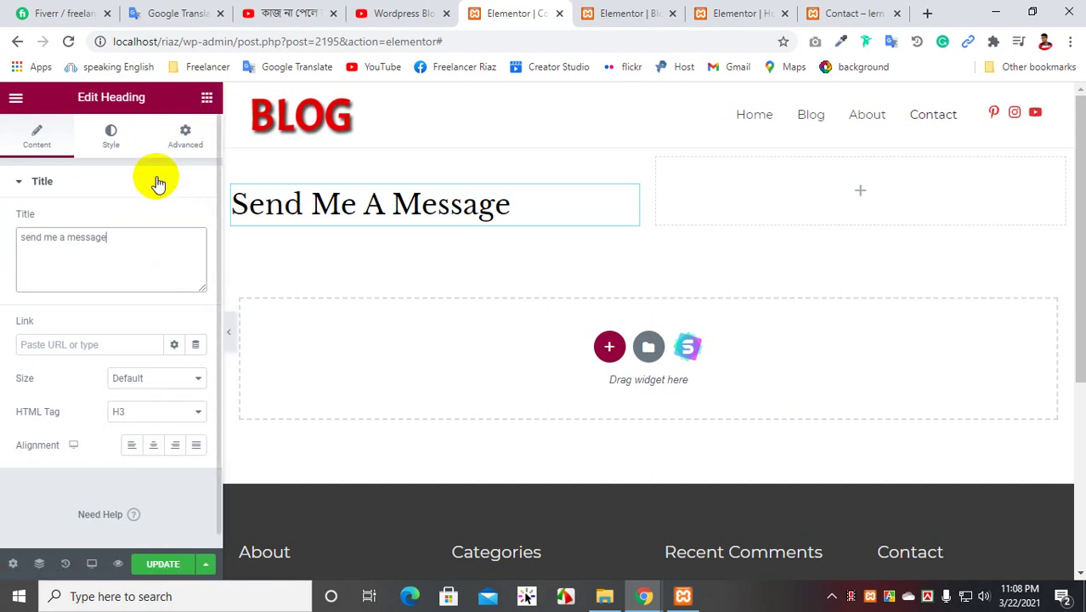
# - Change the heading's typography to the Roboto font family
pyautogui.click(112, 134)
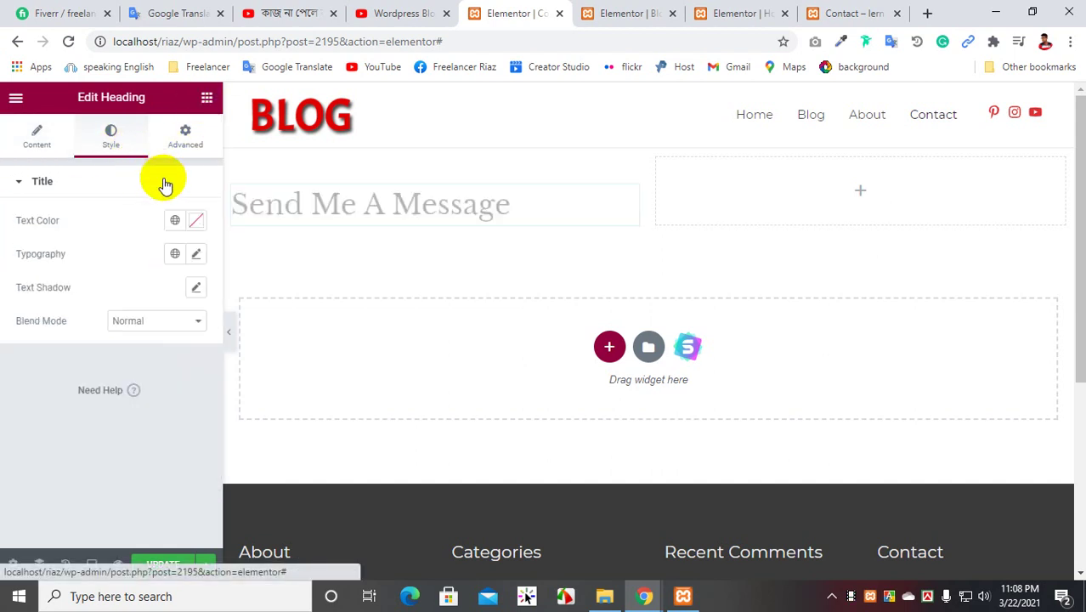
pyautogui.click(196, 254)
pyautogui.click(165, 329)
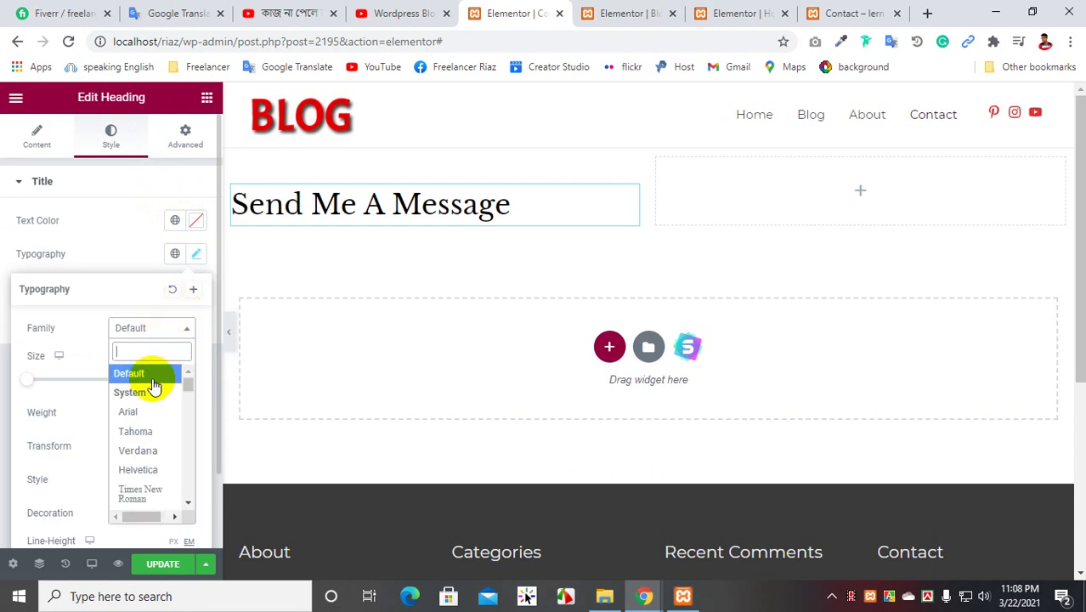
pyautogui.scroll(-2, 140, 453)
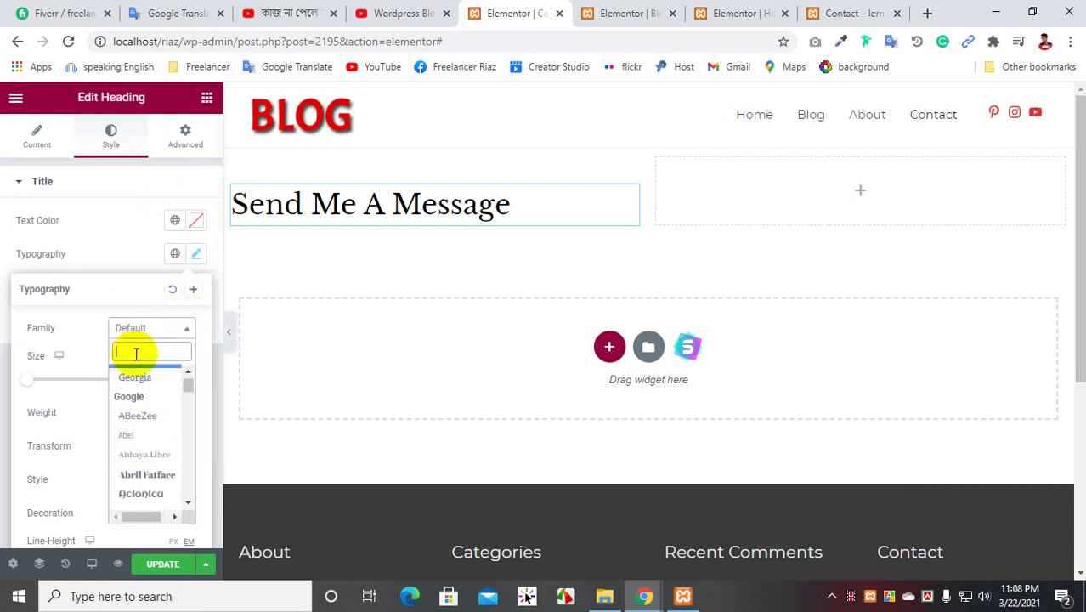
pyautogui.write('robo')
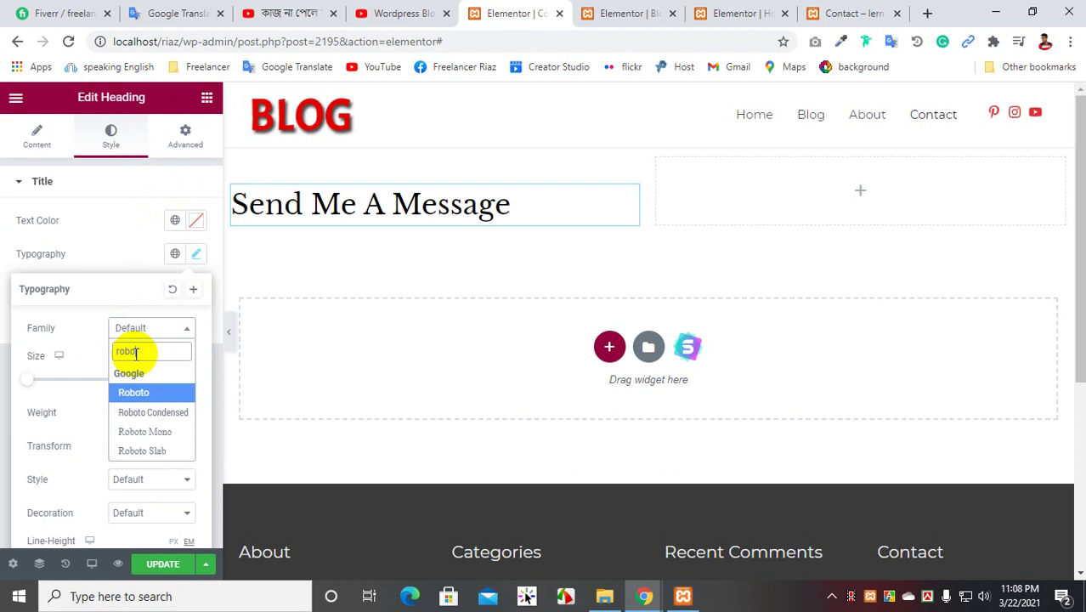
pyautogui.press('Return')
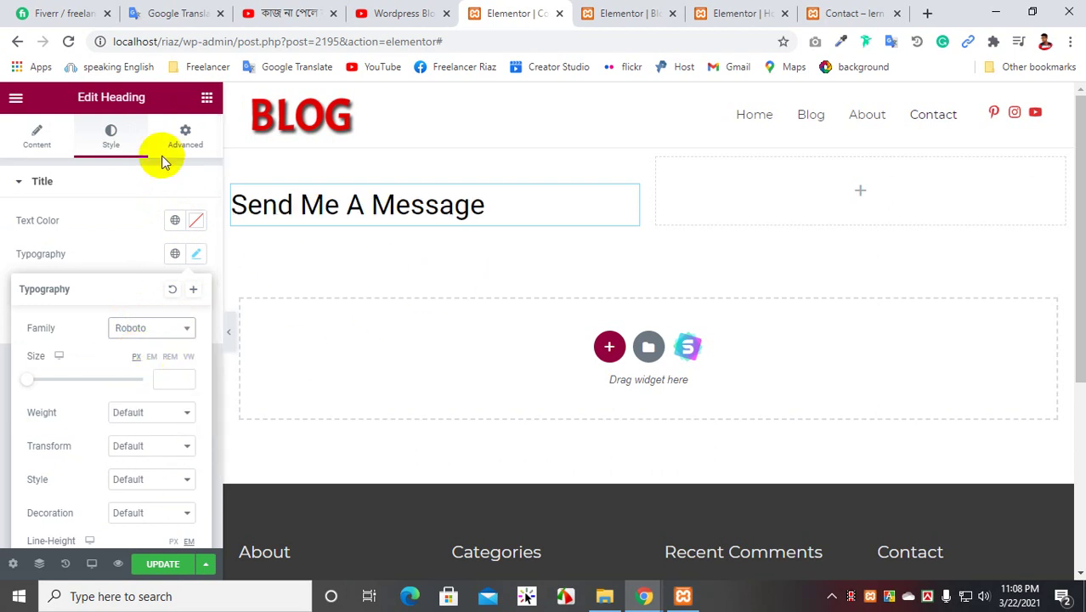
# - Add a Text Editor widget below the "Send Me A Message" heading in the left column
pyautogui.click(207, 97)
pyautogui.moveTo(175, 358); pyautogui.dragTo(408, 227)
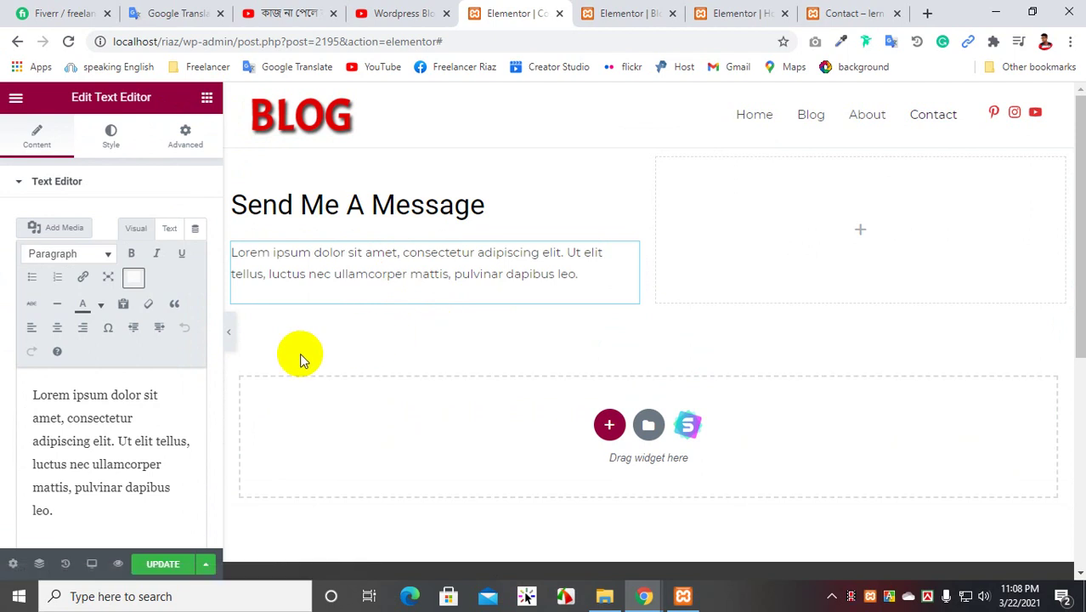
pyautogui.scroll(-1, 167, 350)
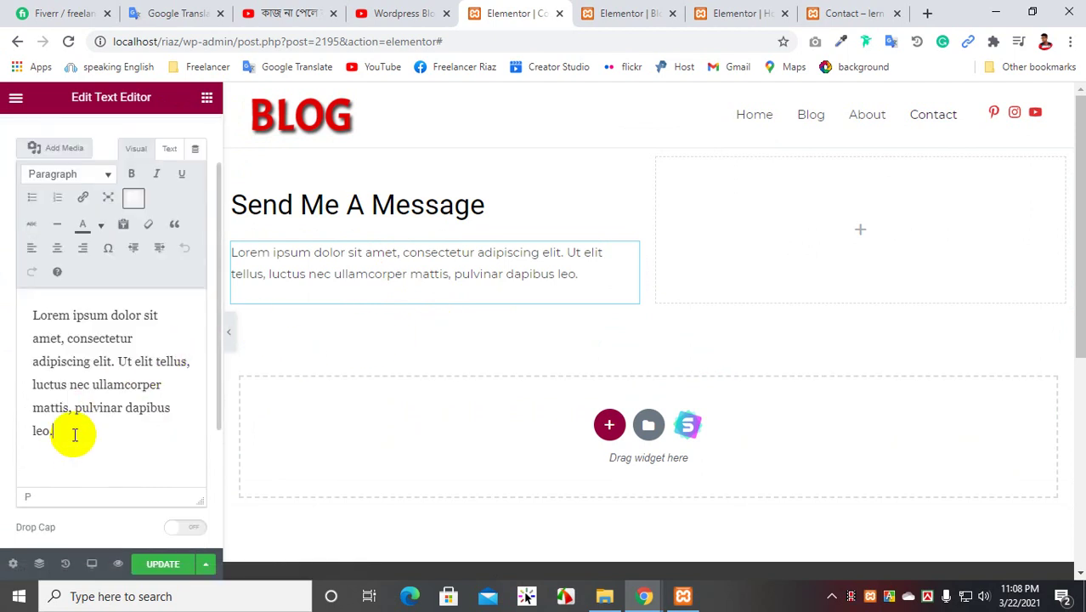
# - Add a bulleted list with the phone number and email below the placeholder paragraph in the Text Editor widget
pyautogui.hotkey('ctrl', 'v')
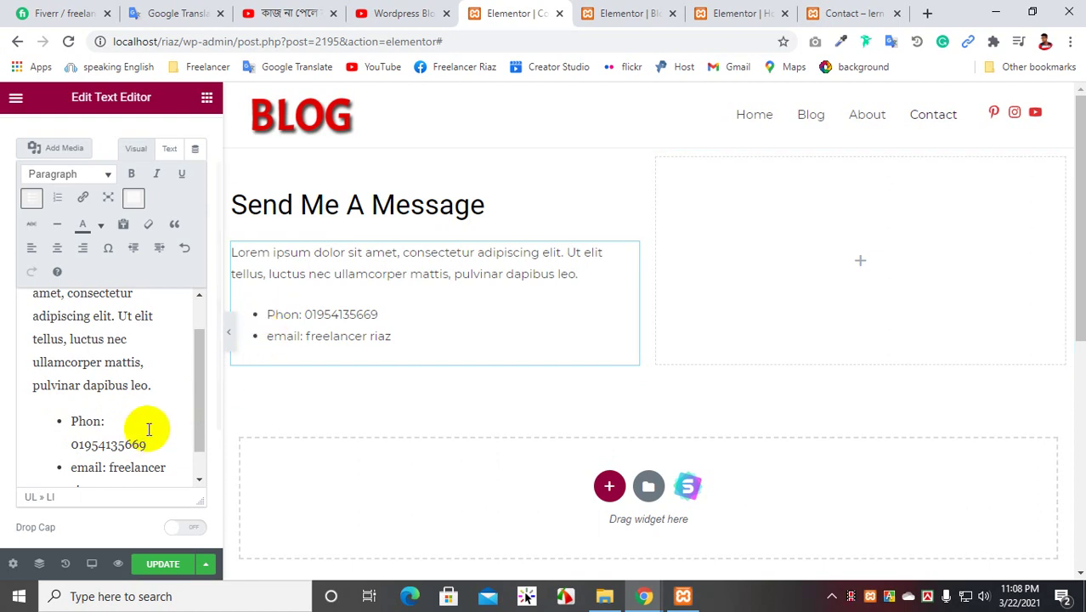
pyautogui.scroll(-1, 85, 455)
pyautogui.moveTo(85, 455); pyautogui.dragTo(61, 387)
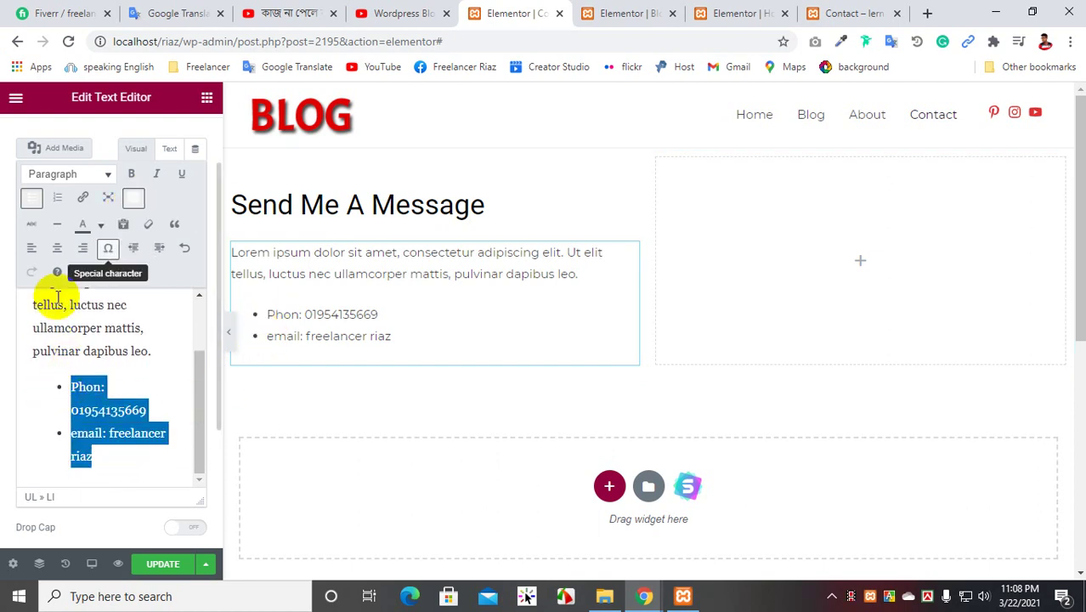
pyautogui.click(134, 200)
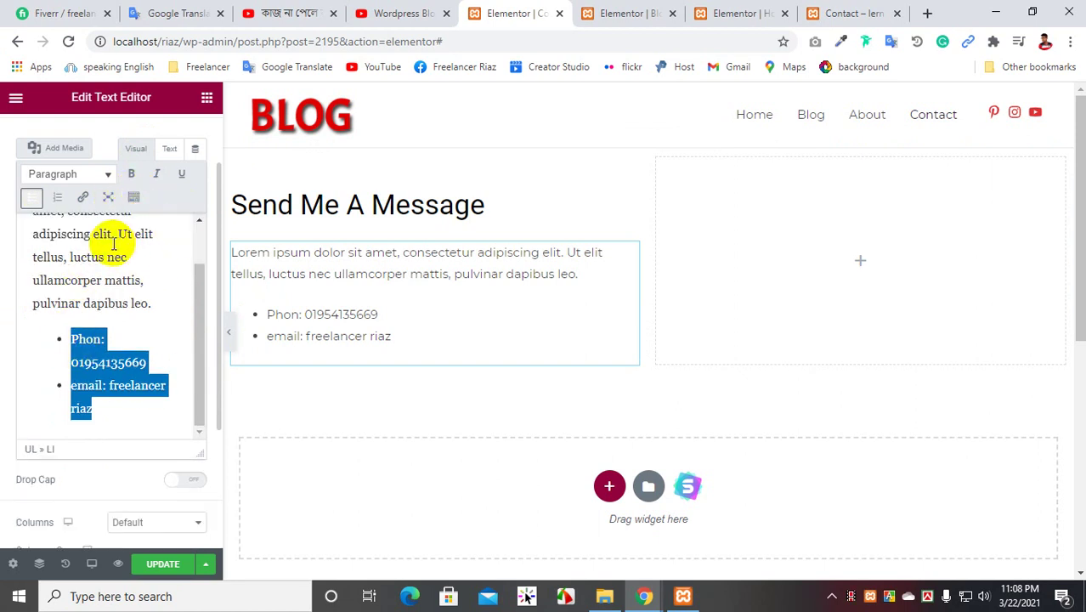
pyautogui.click(32, 198)
pyautogui.click(32, 197)
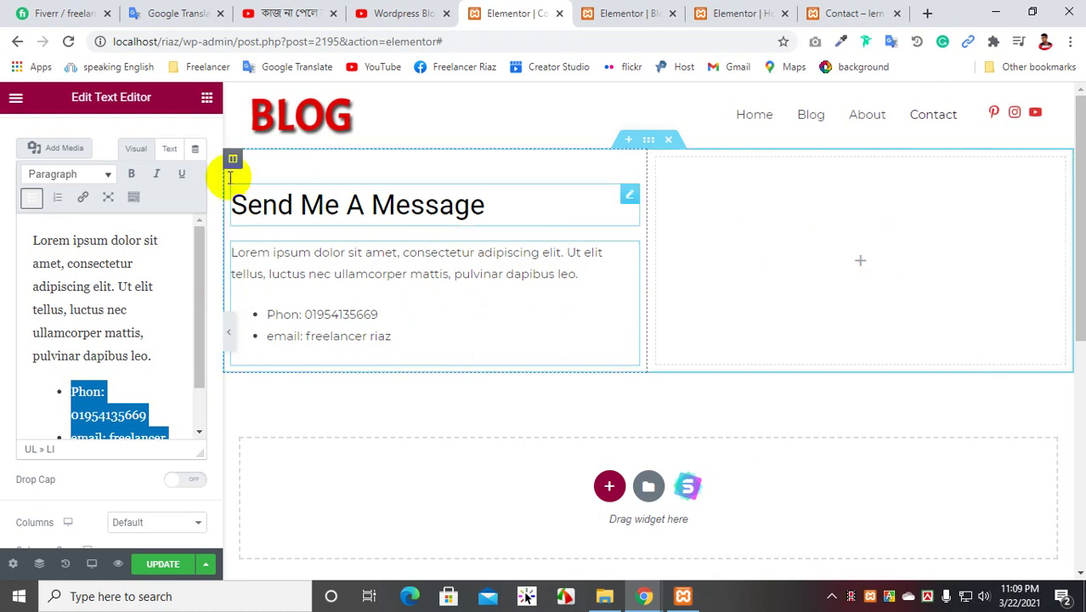
# - Add a Heading widget to the empty right column, titled "contact" with the HTML tag H3
pyautogui.click(206, 97)
pyautogui.moveTo(165, 247); pyautogui.dragTo(771, 206)
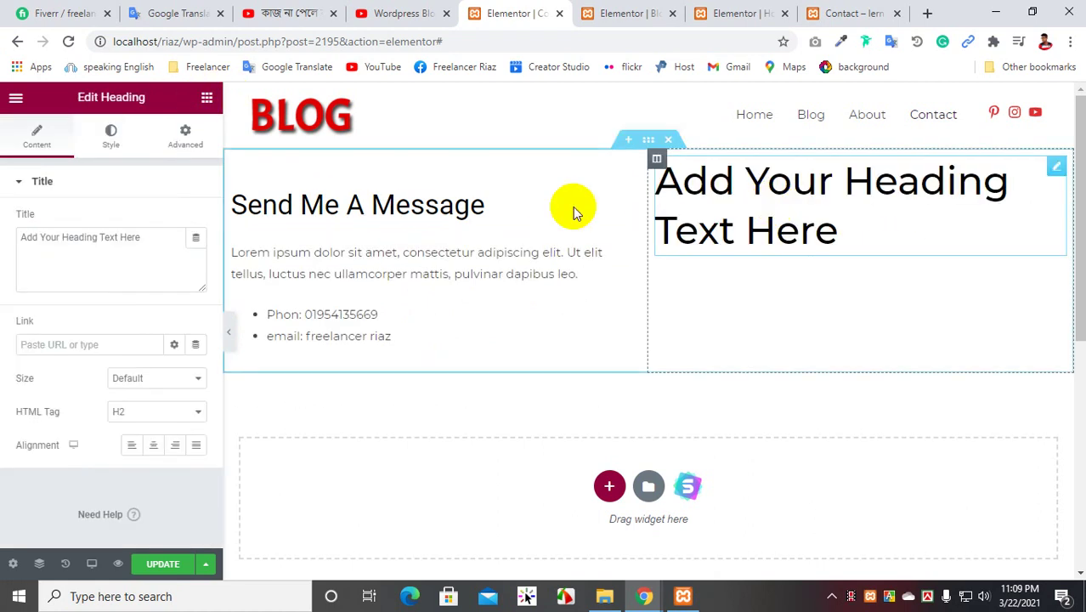
pyautogui.moveTo(141, 237); pyautogui.dragTo(3, 246)
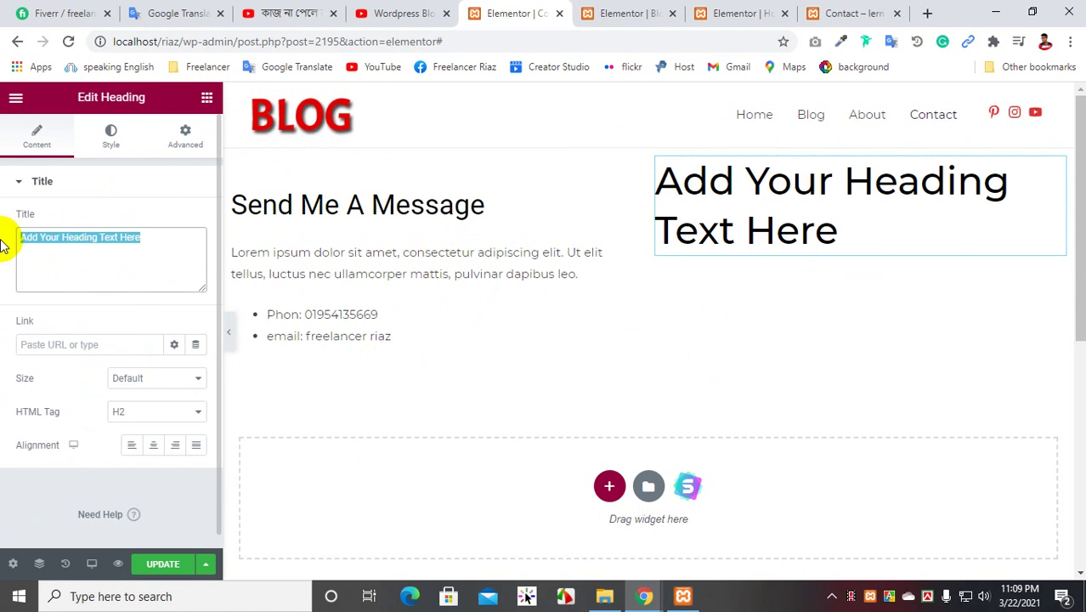
pyautogui.write('Co')
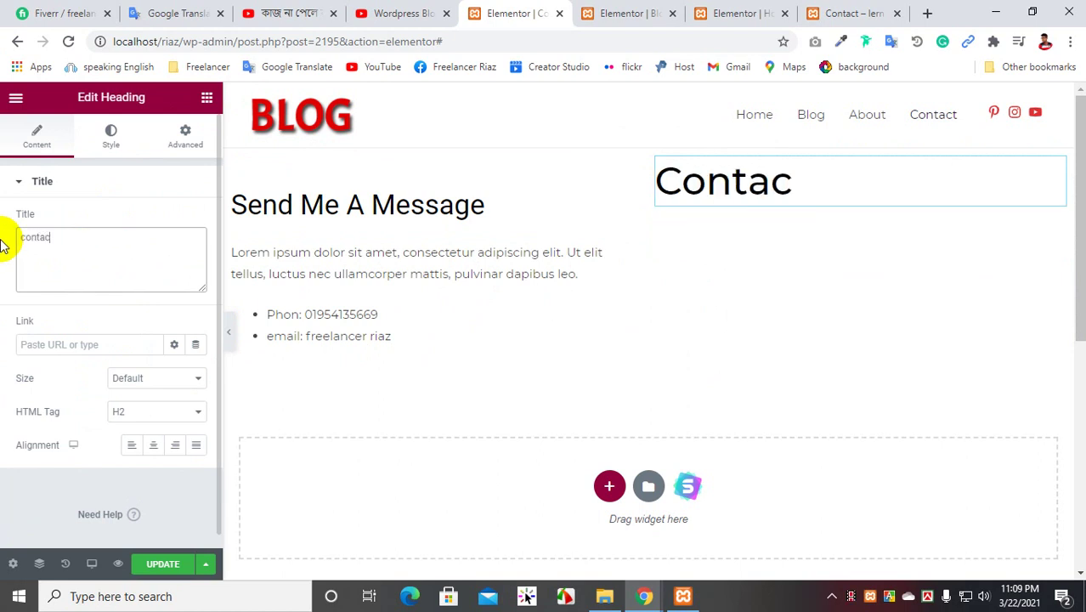
pyautogui.click(157, 414)
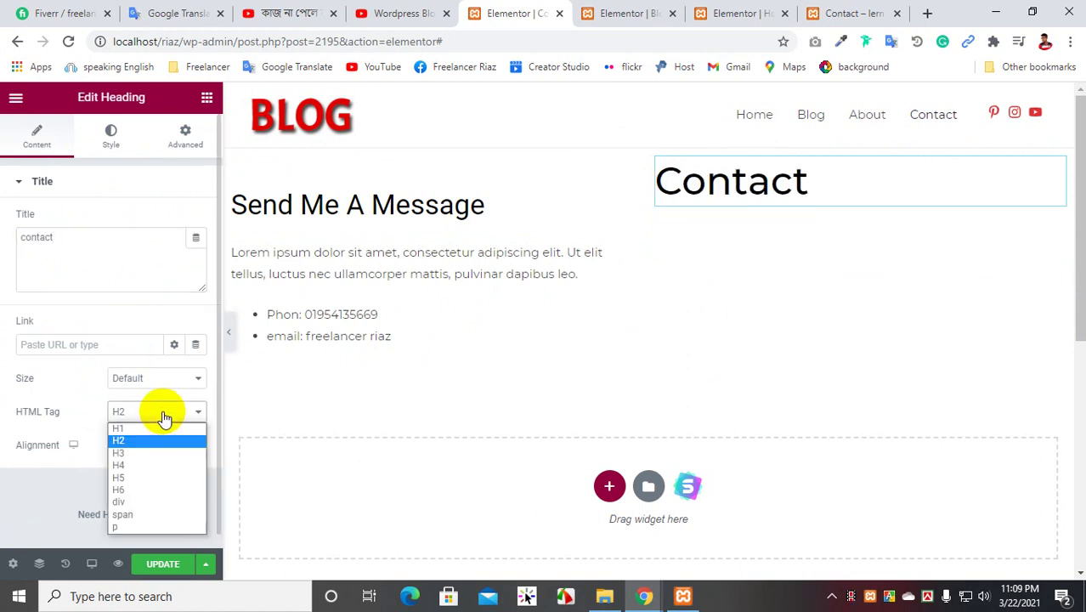
pyautogui.click(130, 453)
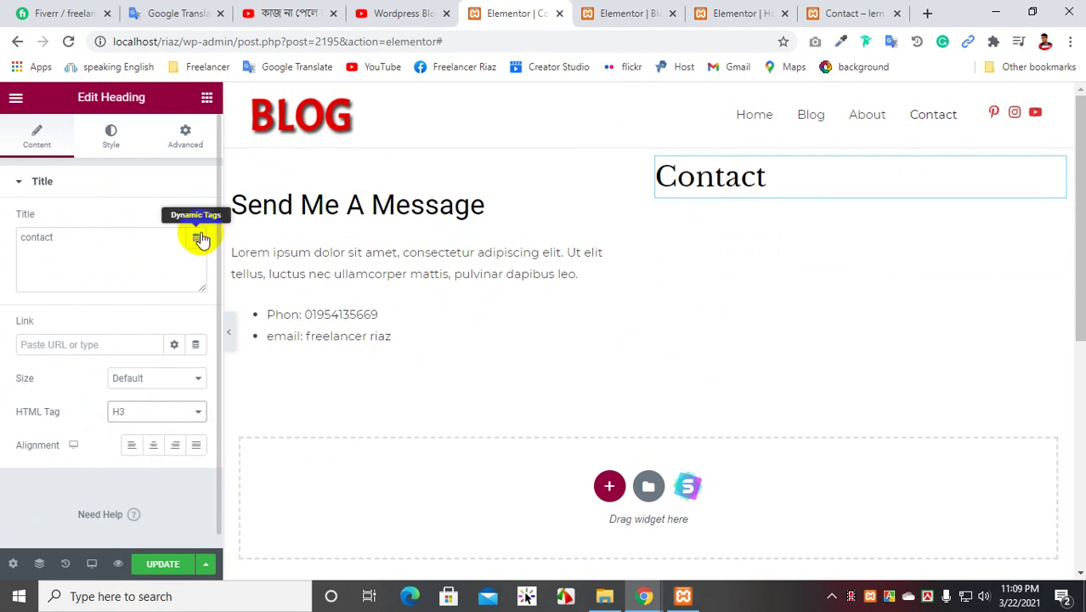
# - Change the Contact heading's typography to the Roboto font family
pyautogui.click(112, 134)
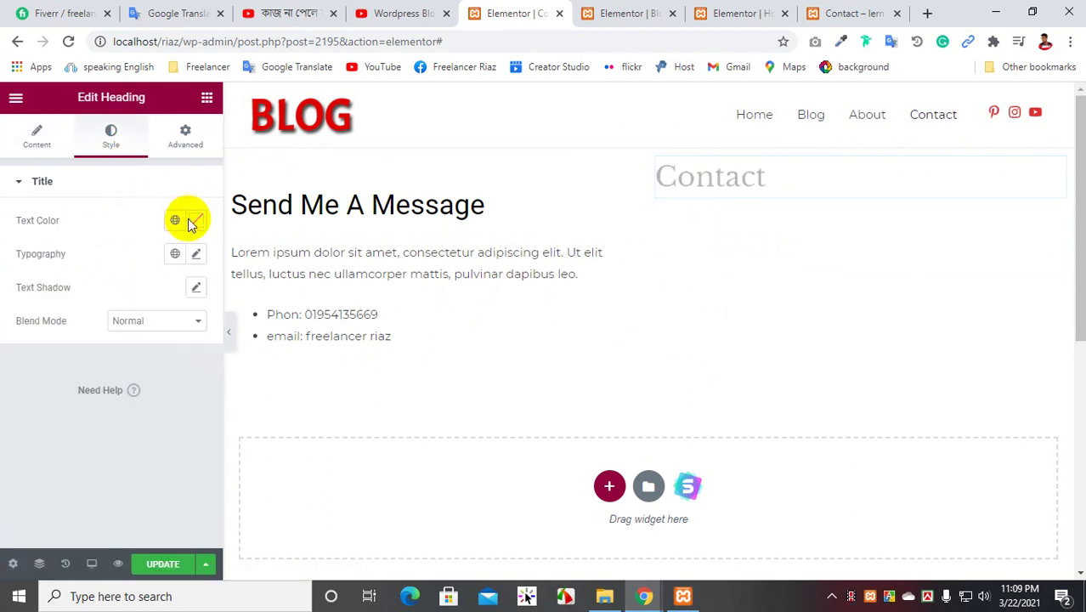
pyautogui.click(195, 221)
pyautogui.click(165, 187)
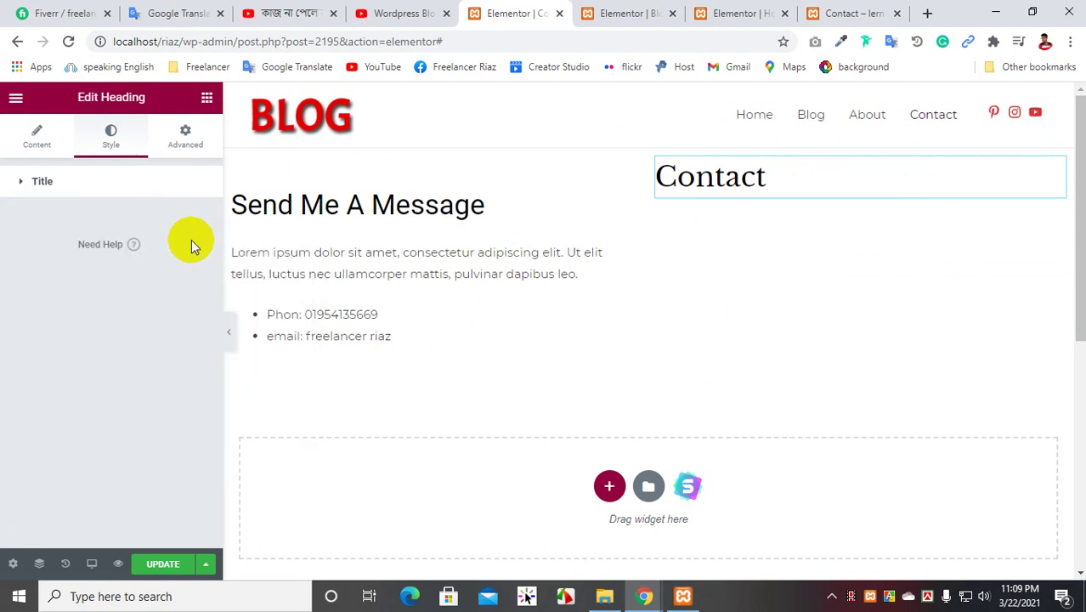
pyautogui.click(119, 183)
pyautogui.click(196, 254)
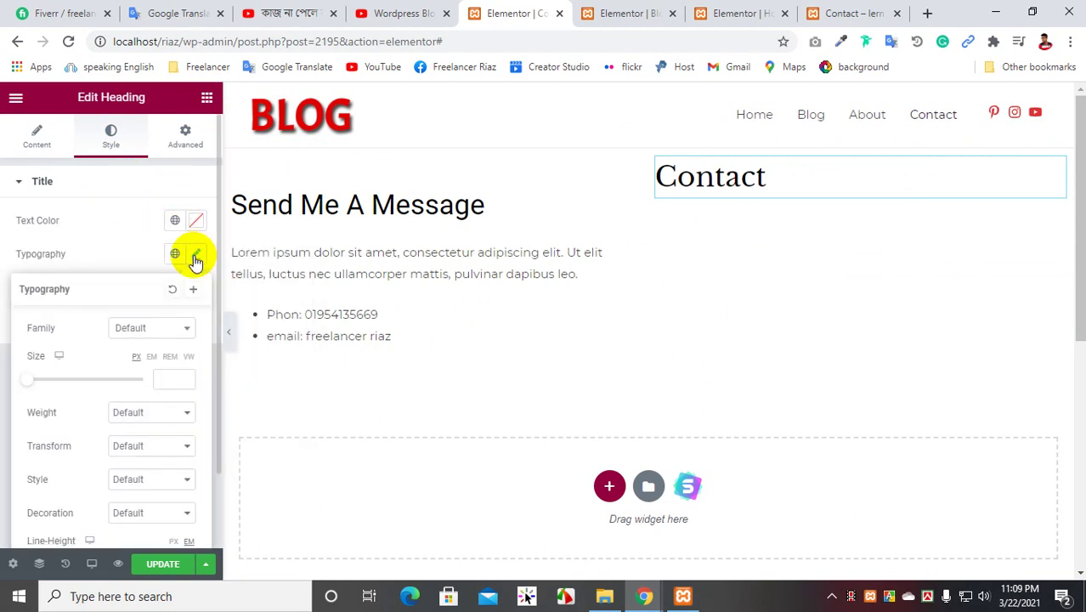
pyautogui.click(167, 331)
pyautogui.write('robo')
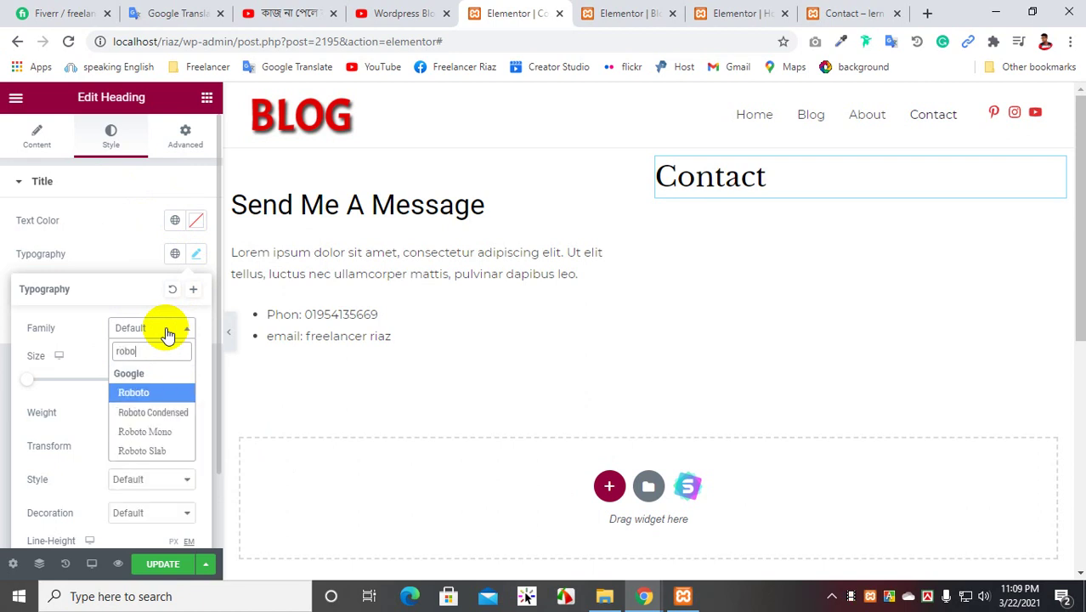
pyautogui.press('Return')
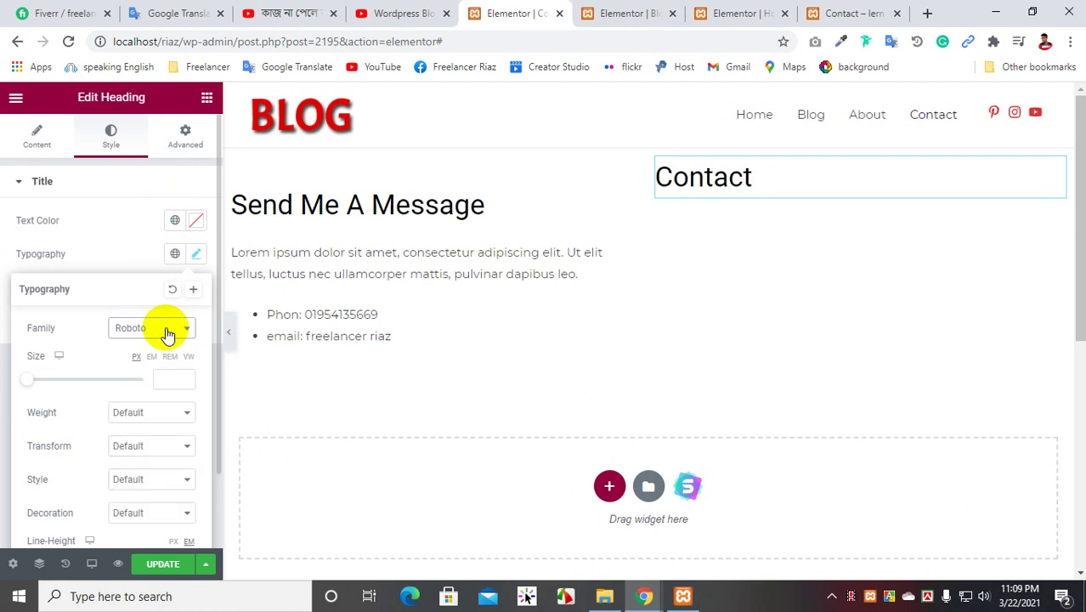
# - Set the Contact heading's text color to red #DE0000
pyautogui.click(195, 223)
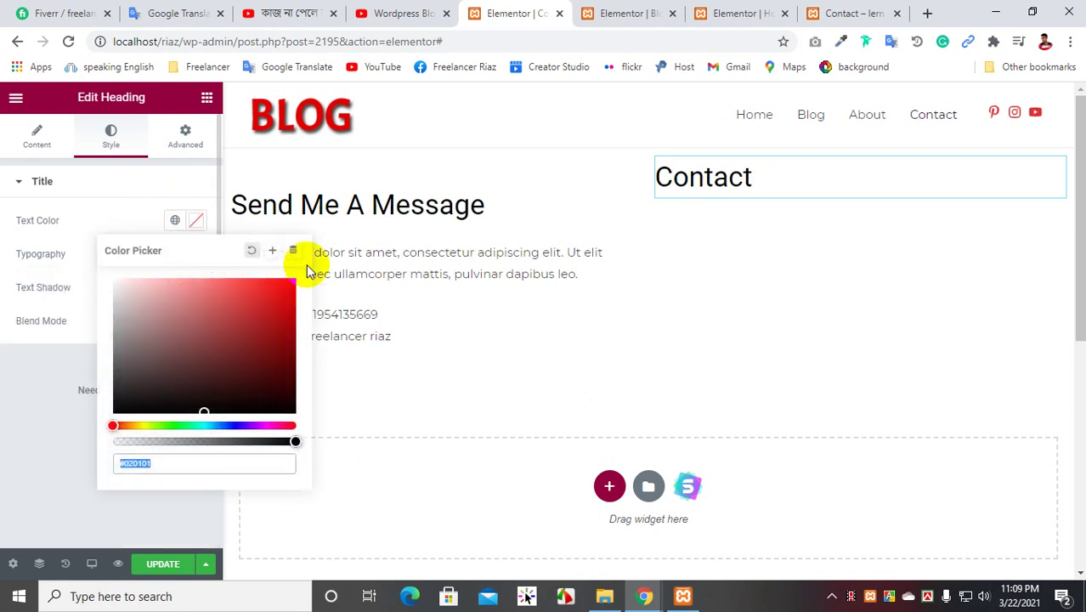
pyautogui.click(290, 308)
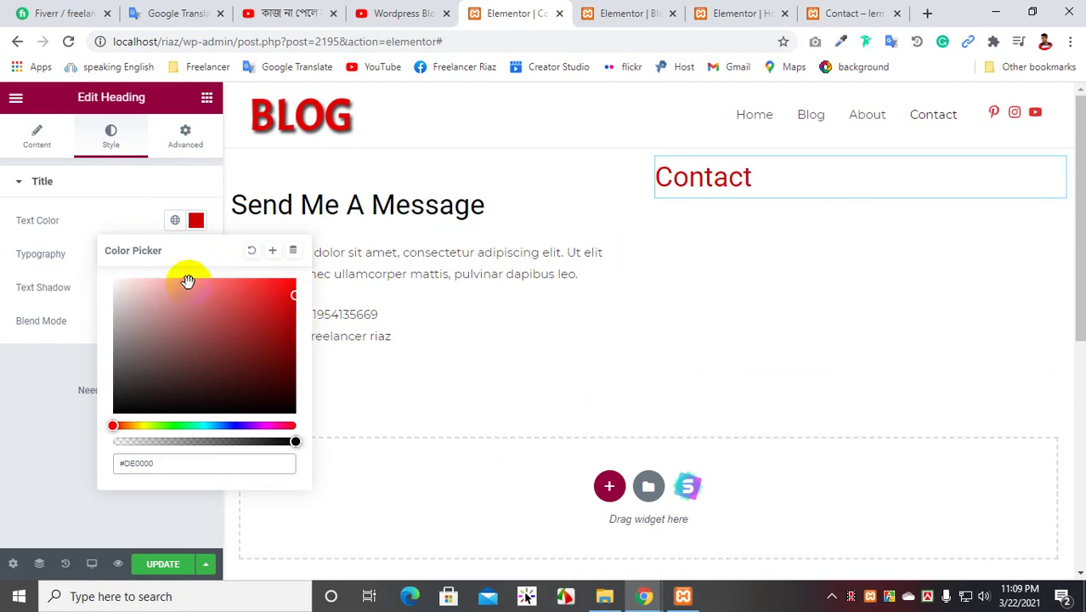
pyautogui.click(186, 180)
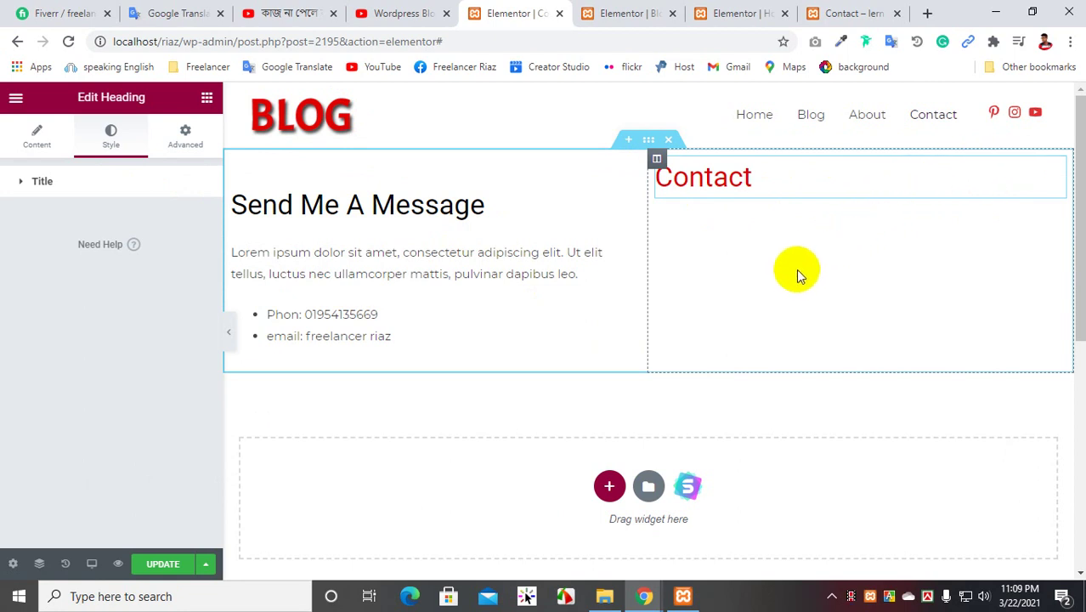
# - Copy the Contact heading and paste its style onto the "Send Me A Message" heading
pyautogui.click(206, 97)
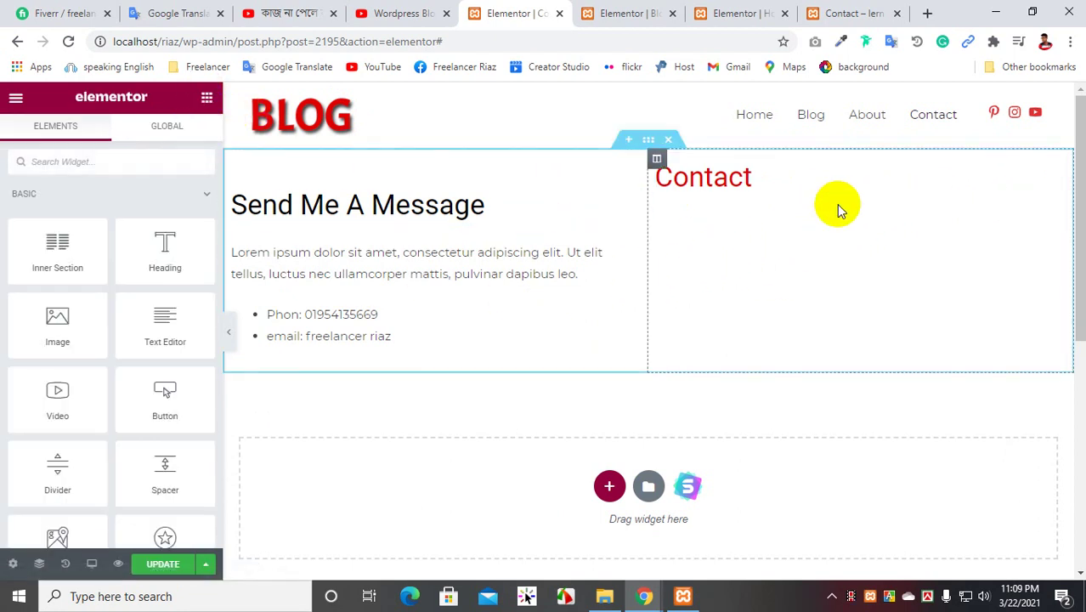
pyautogui.doubleClick(354, 205)
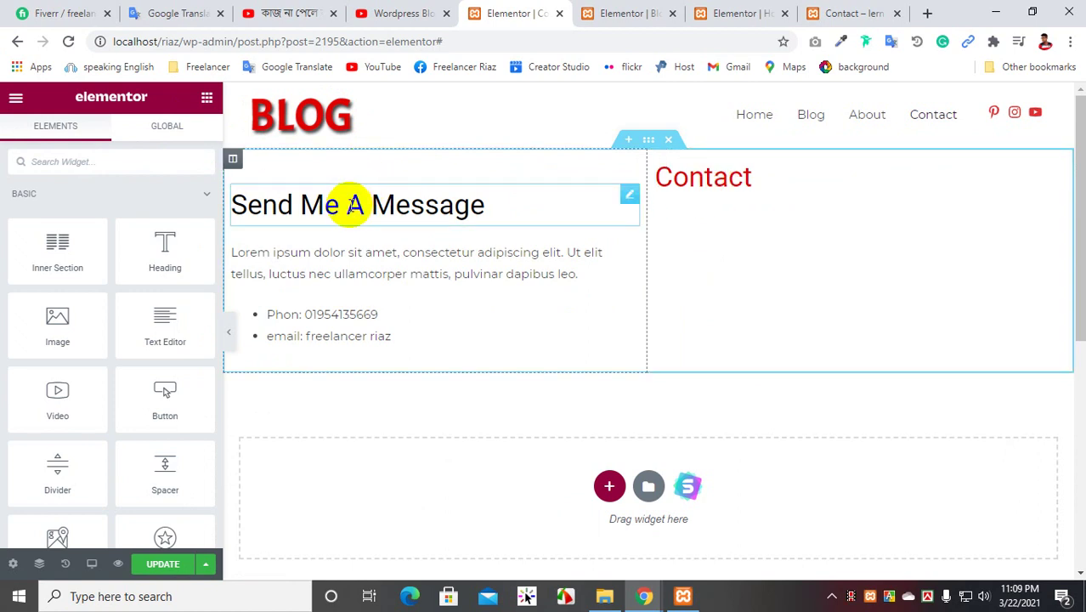
pyautogui.click(352, 174)
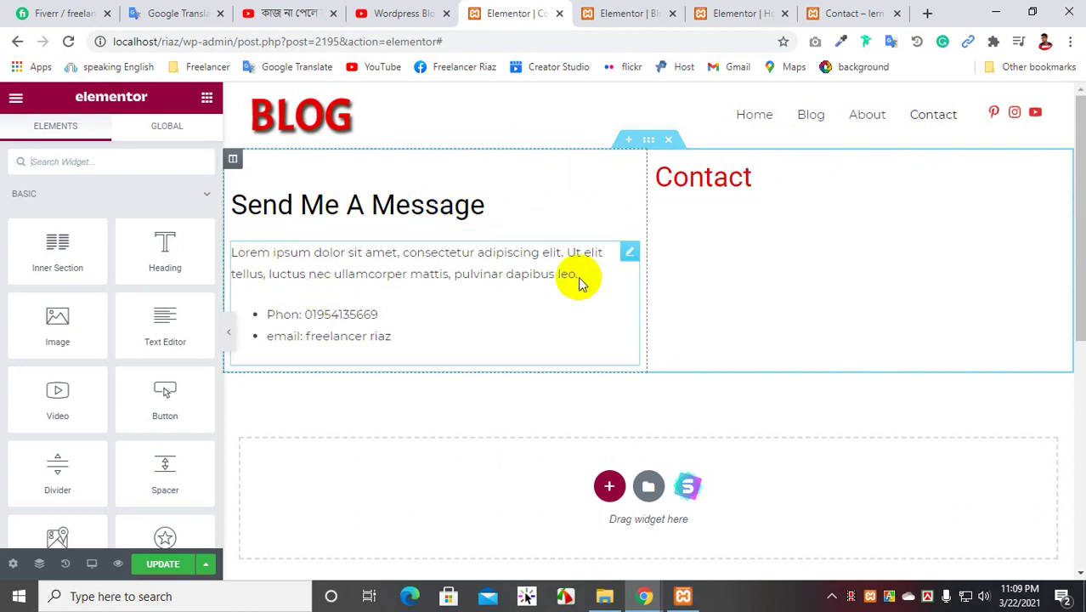
pyautogui.rightClick(1056, 166)
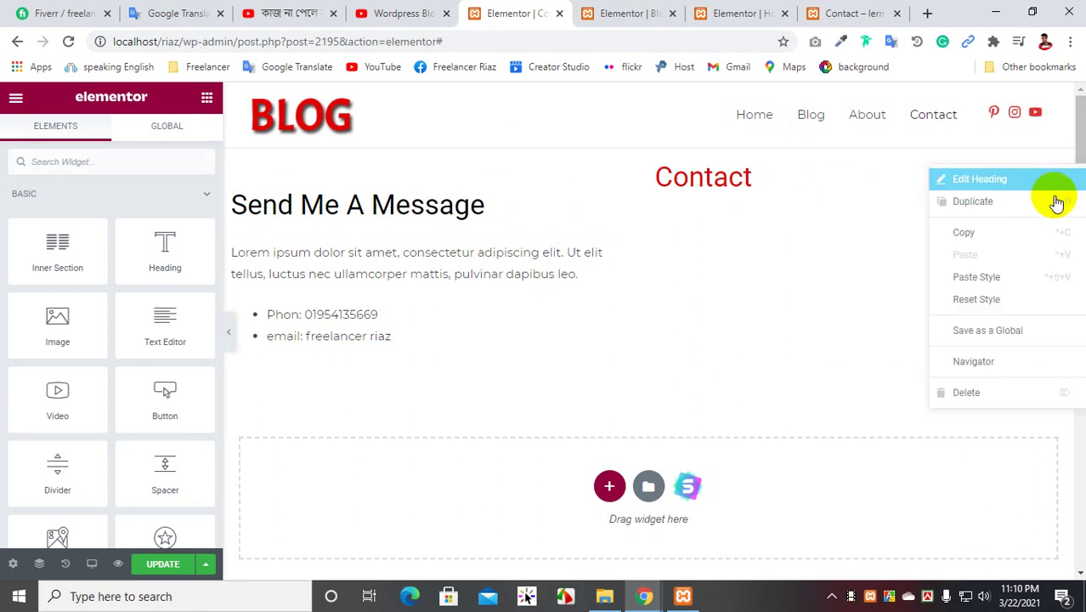
pyautogui.rightClick(972, 232)
pyautogui.click(965, 232)
pyautogui.click(964, 231)
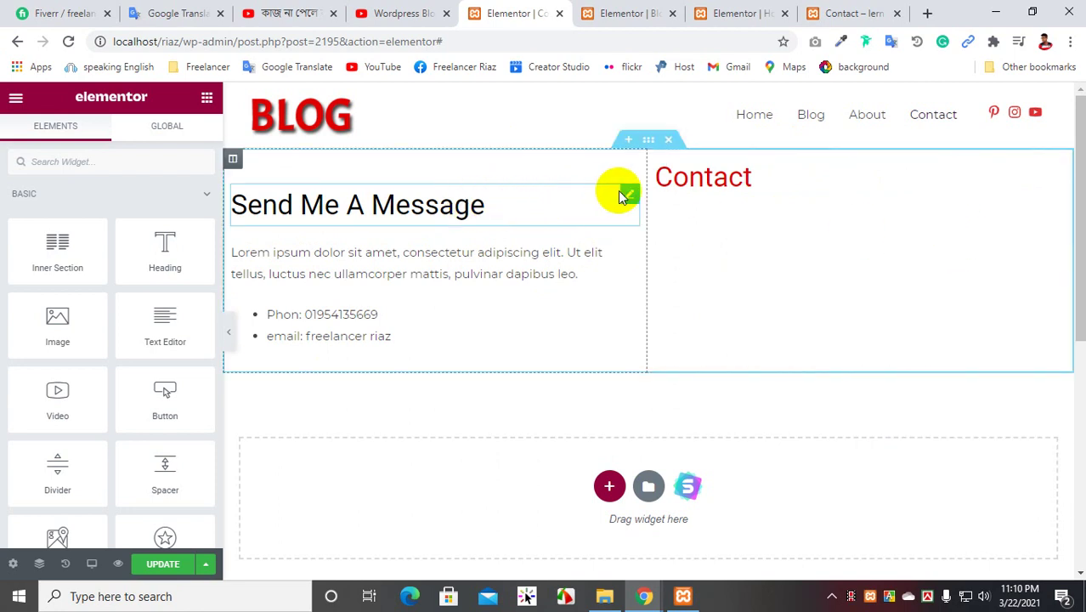
pyautogui.rightClick(619, 195)
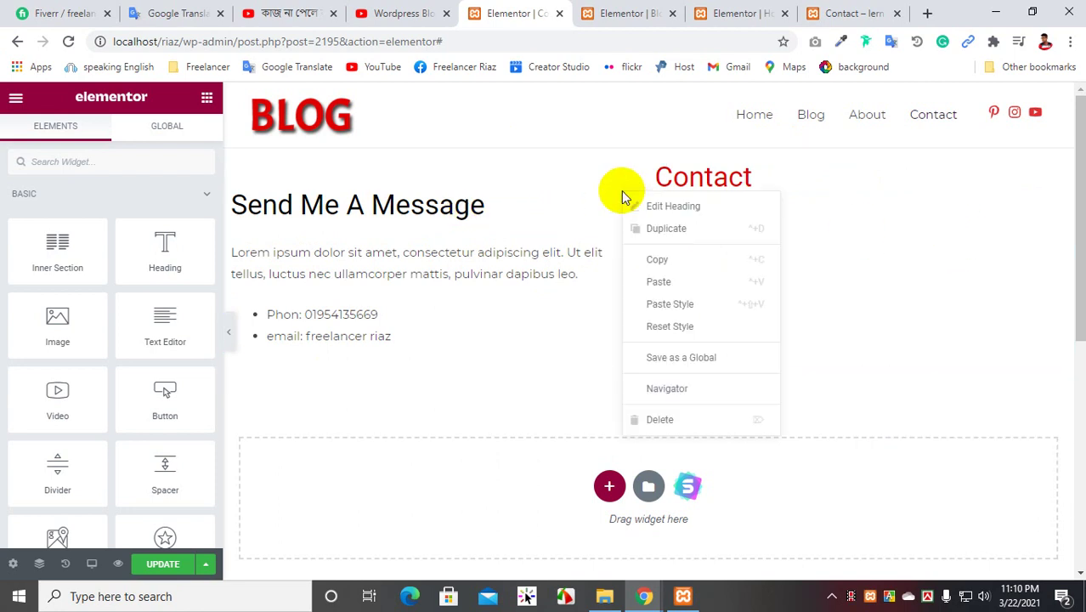
pyautogui.click(672, 306)
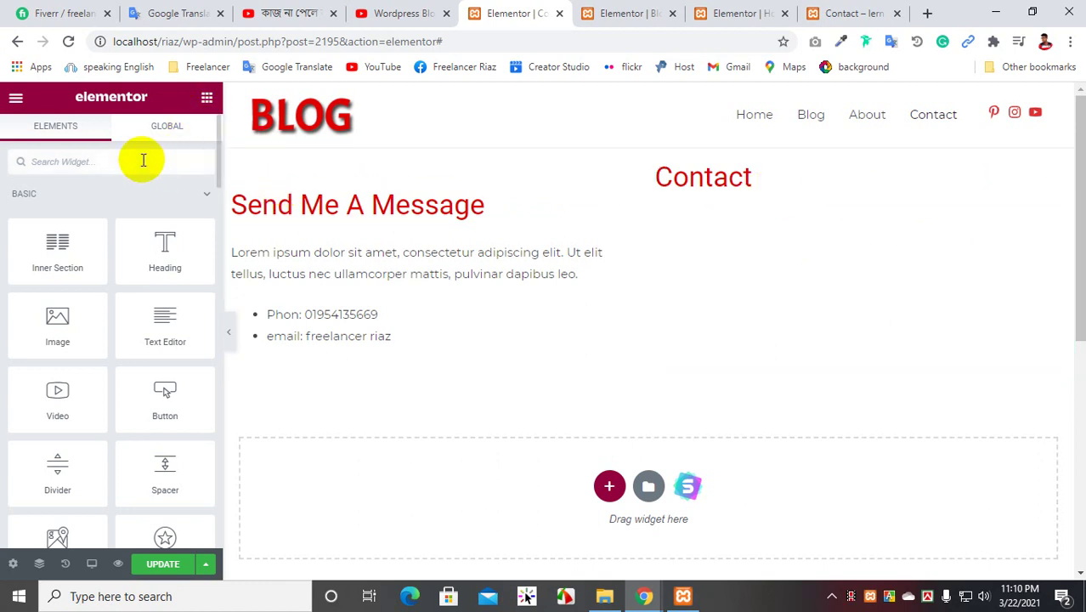
# - Add a Form widget below the Contact heading and hide its field labels
pyautogui.click(143, 160)
pyautogui.write('fo')
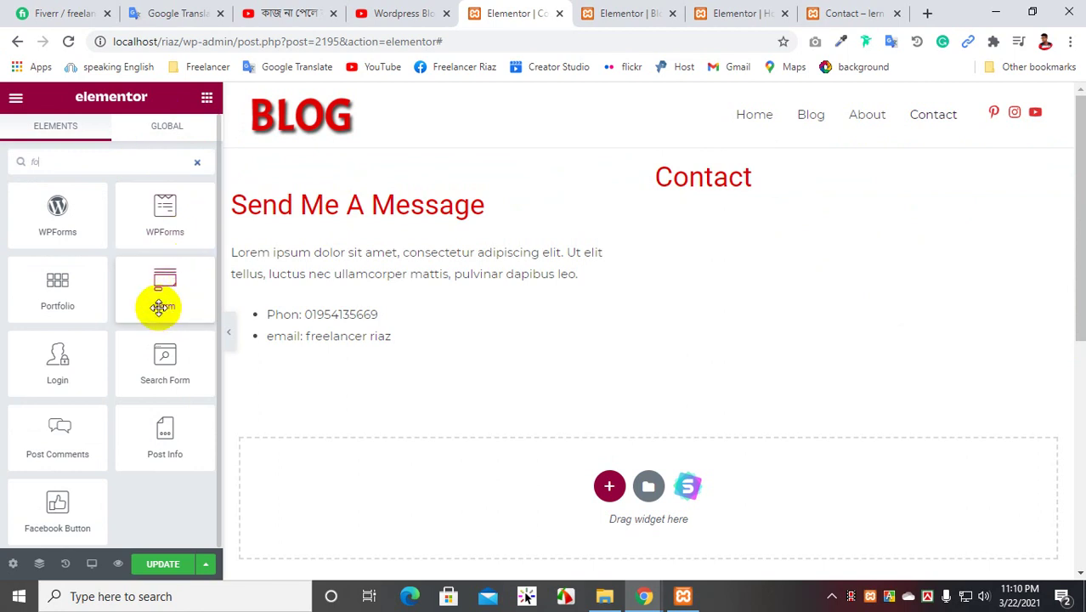
pyautogui.moveTo(162, 294); pyautogui.dragTo(713, 213)
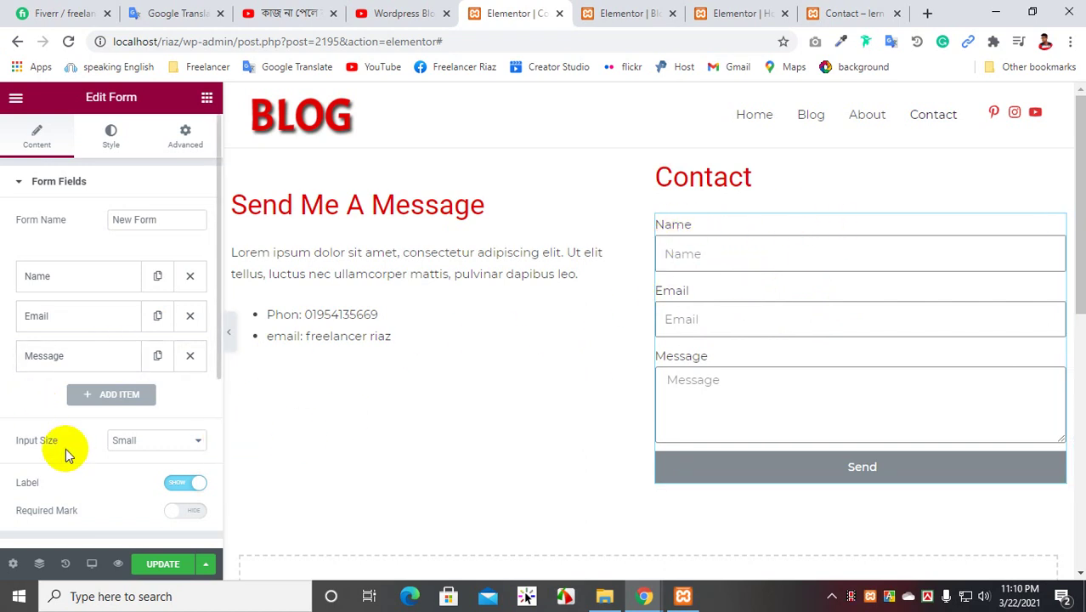
pyautogui.click(187, 482)
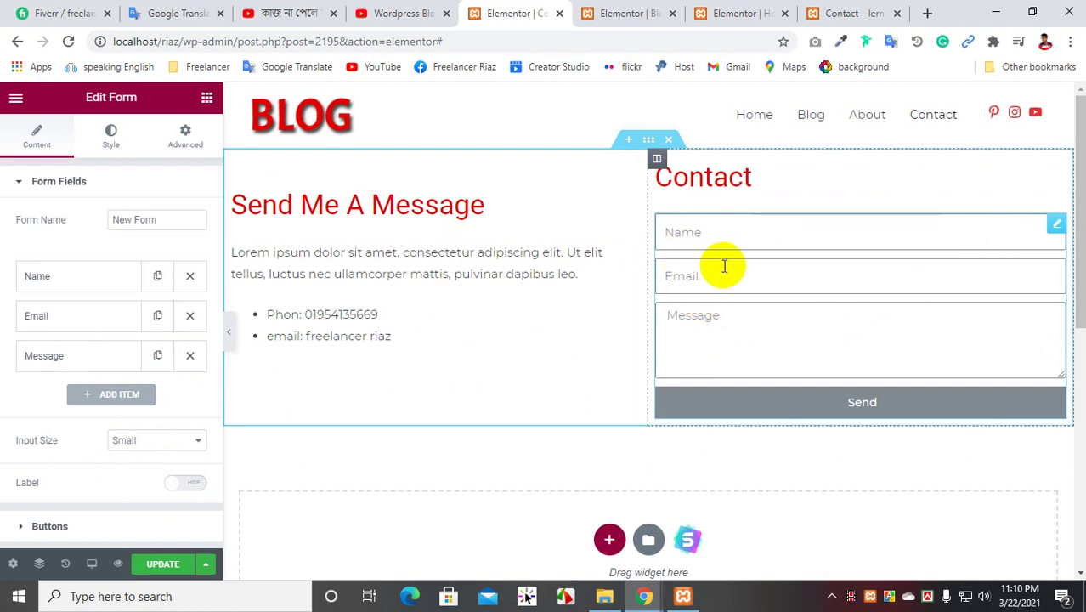
# - Set the column width of the form's Send button to 25%
pyautogui.click(90, 275)
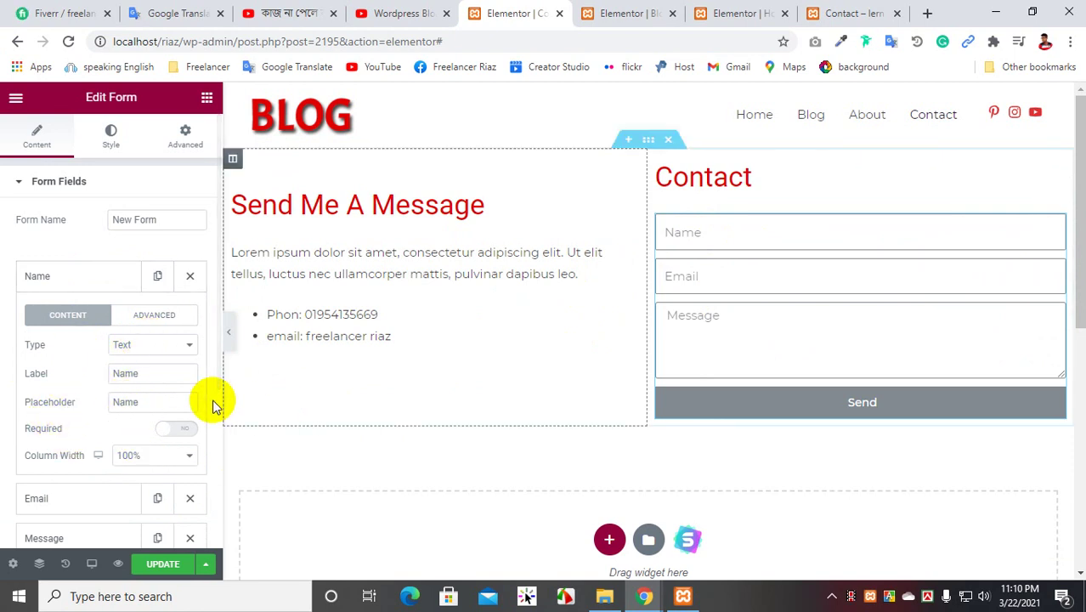
pyautogui.click(26, 187)
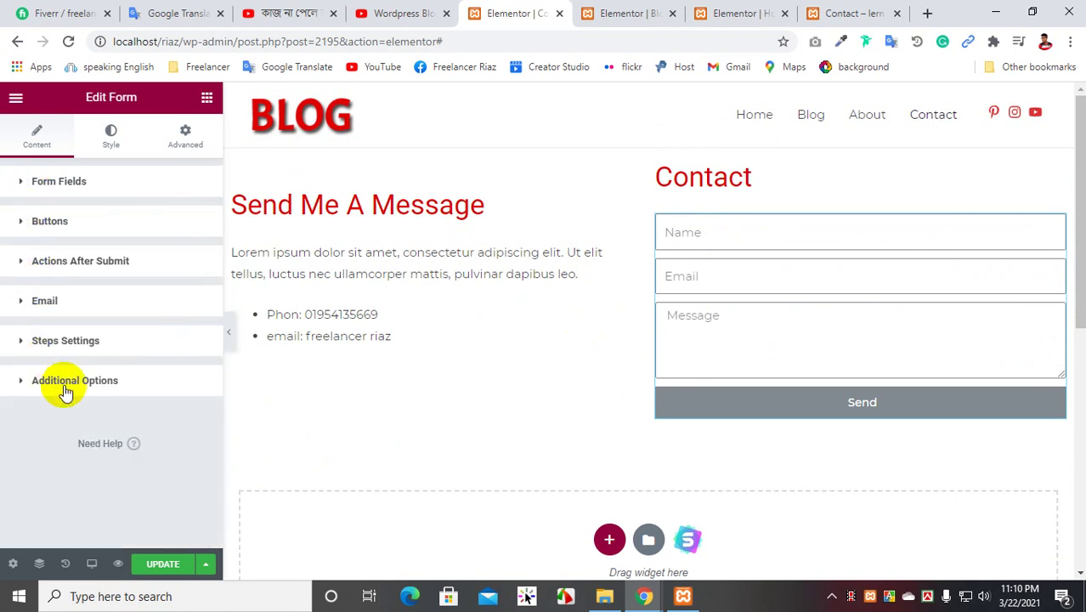
pyautogui.click(23, 223)
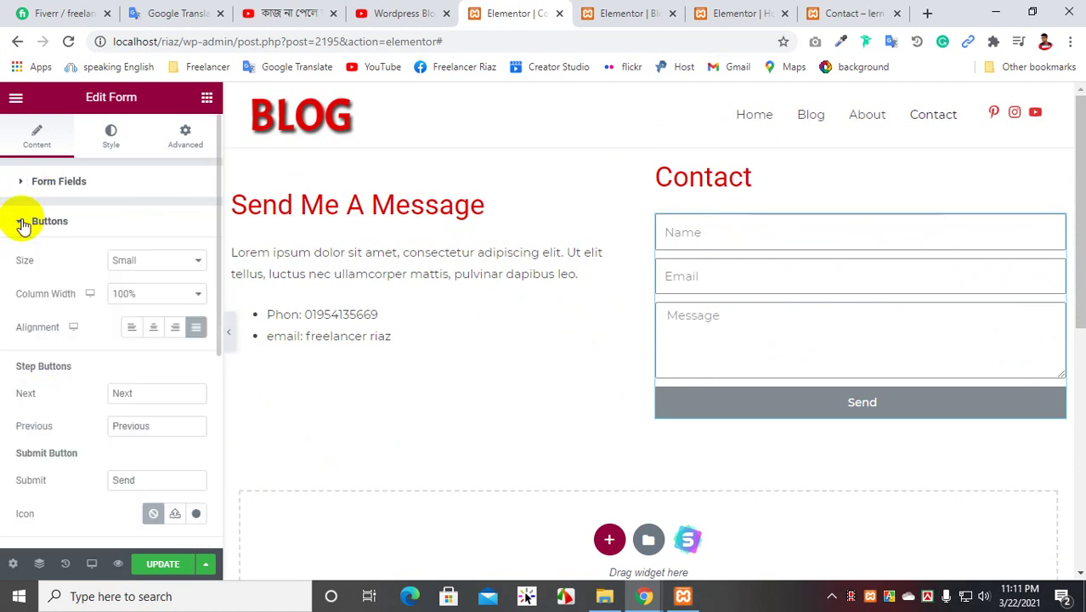
pyautogui.click(163, 294)
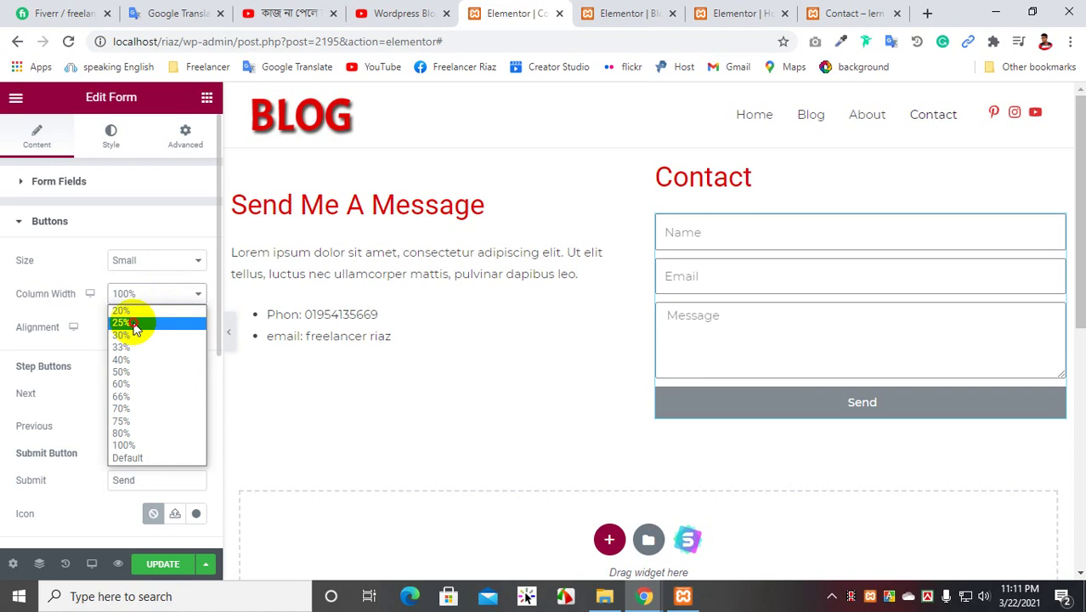
pyautogui.click(133, 324)
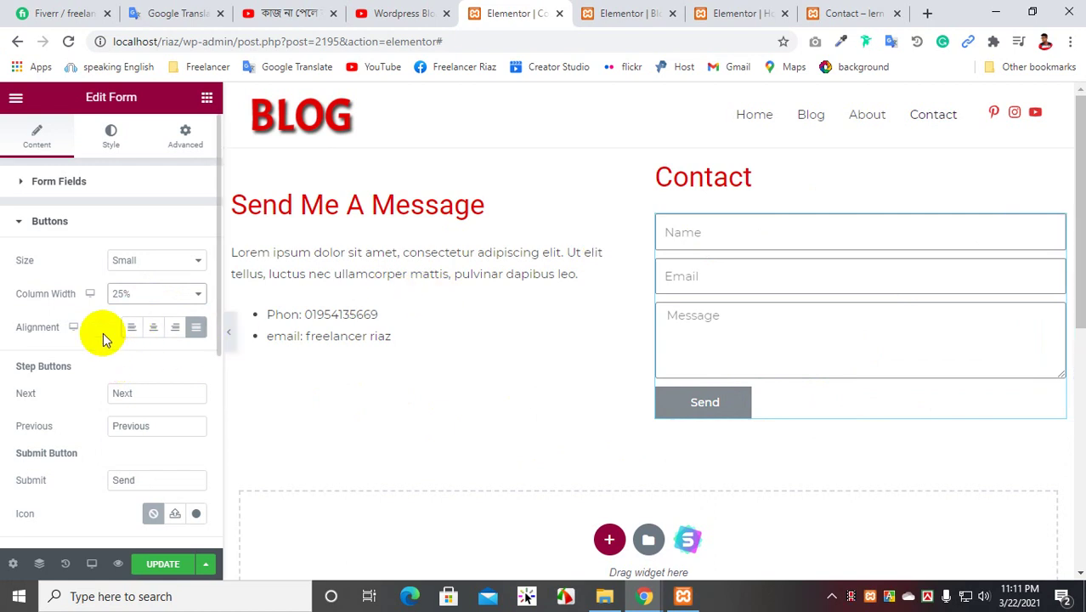
# - Set the HTML field color in the contact form's styling to red #E60101
pyautogui.click(28, 181)
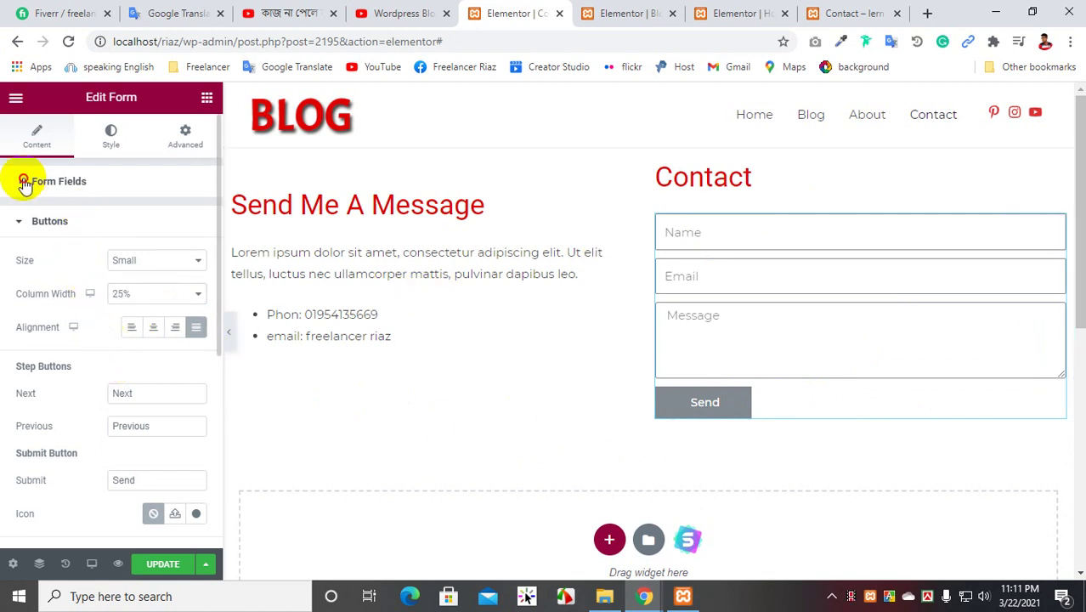
pyautogui.scroll(-1, 101, 298)
pyautogui.scroll(1, 99, 271)
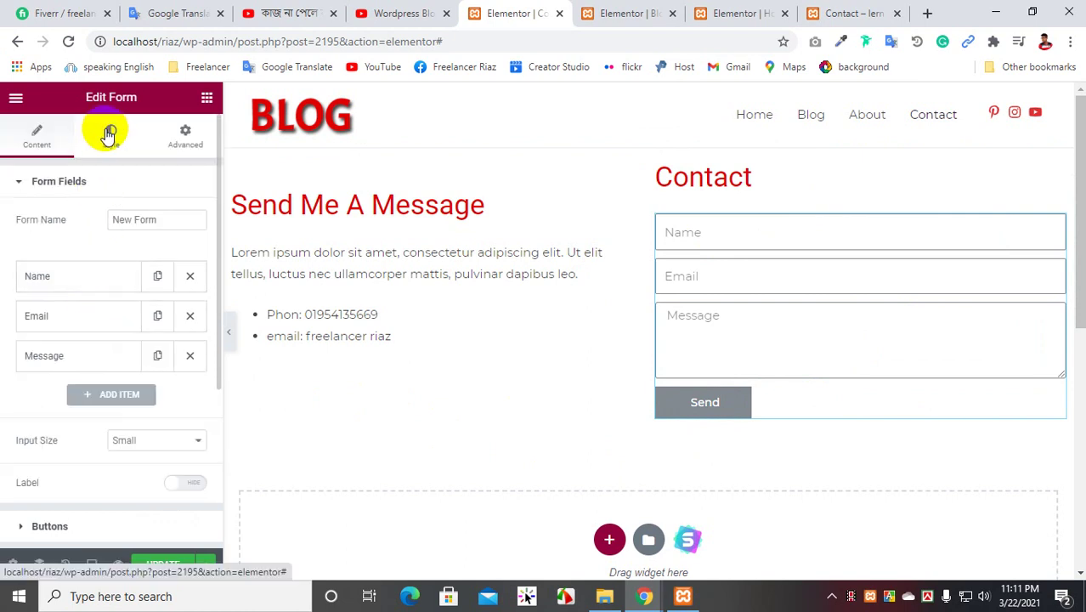
pyautogui.click(110, 134)
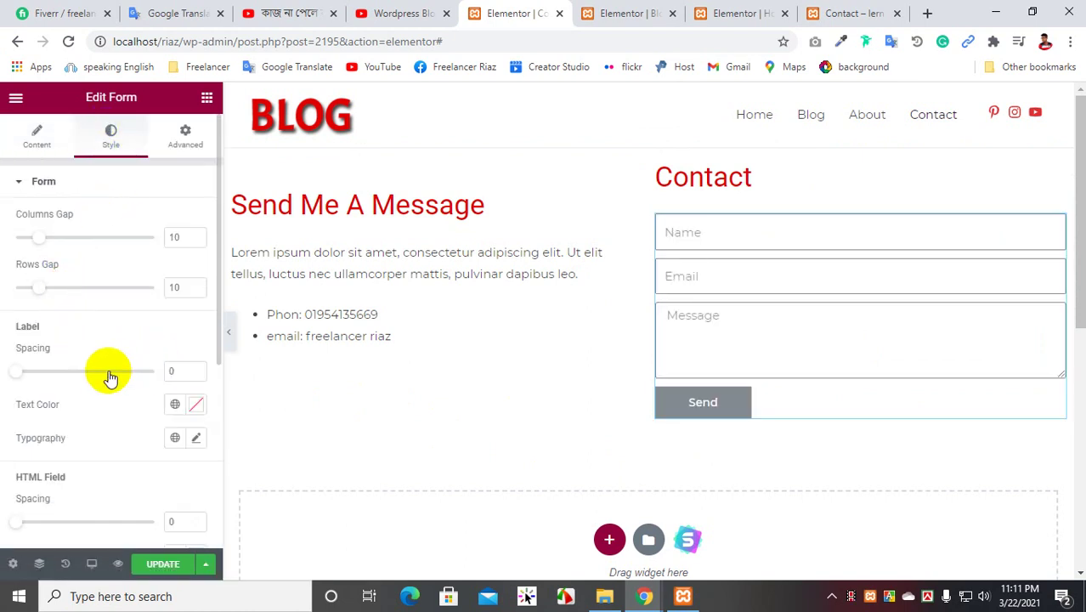
pyautogui.scroll(-1, 78, 265)
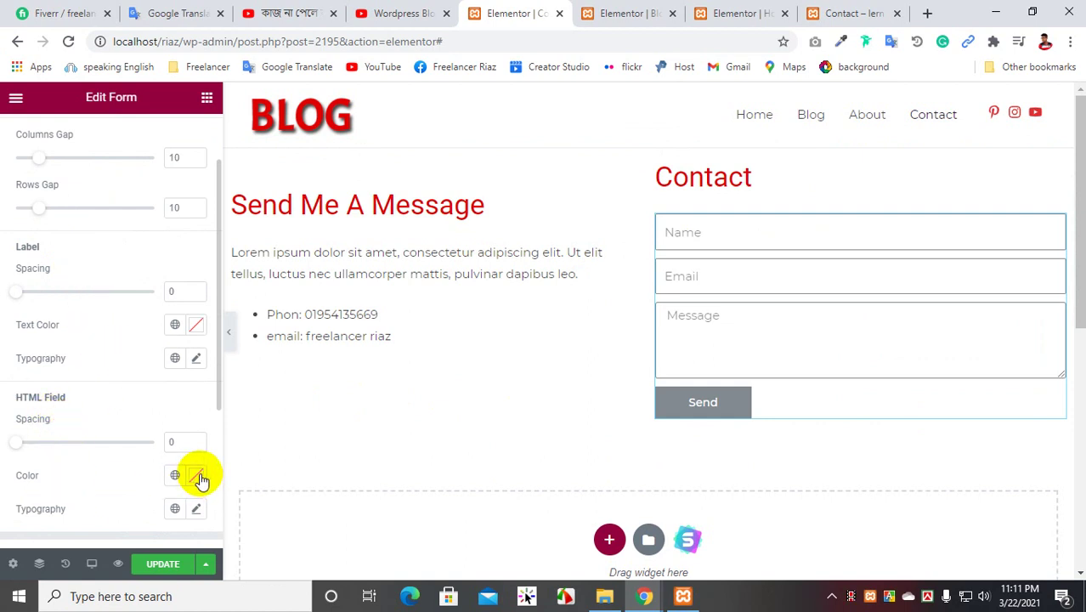
pyautogui.click(196, 476)
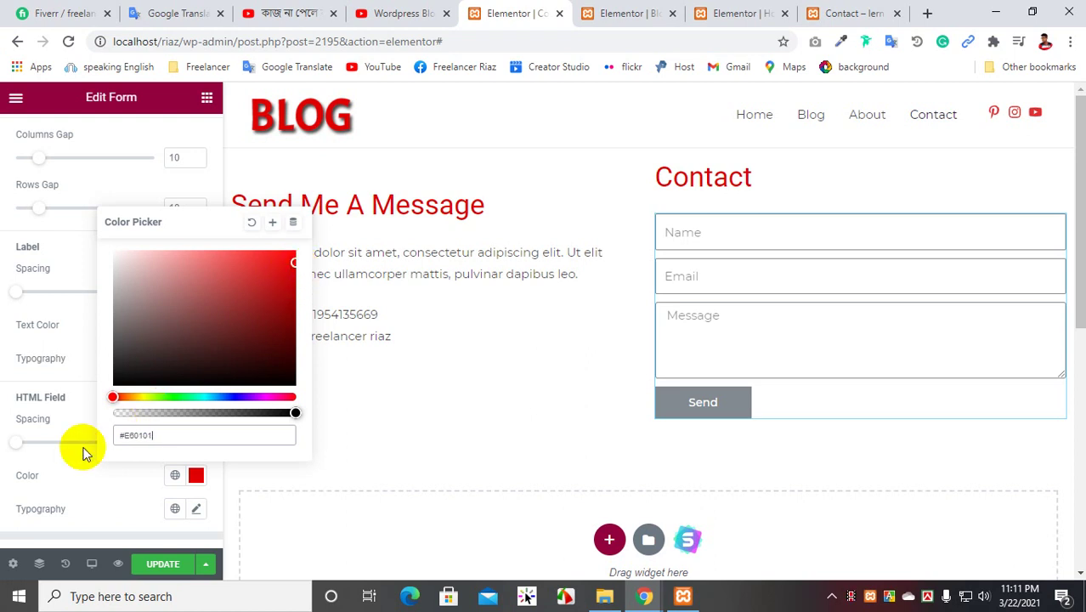
pyautogui.click(61, 453)
# - Set the border color of the contact form's input fields to red #D30000
pyautogui.scroll(-2, 114, 399)
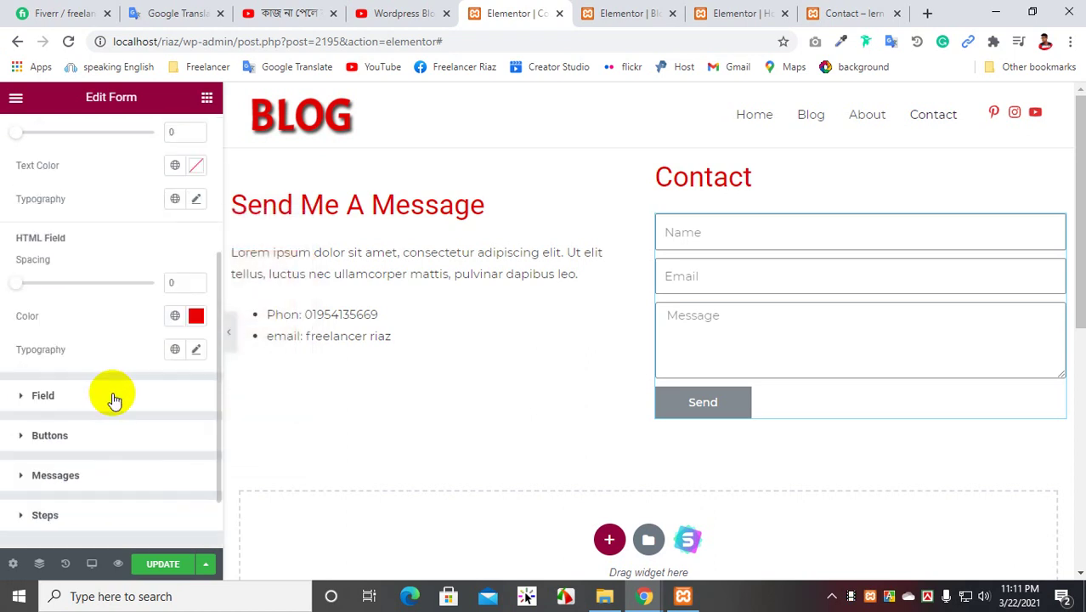
pyautogui.click(25, 397)
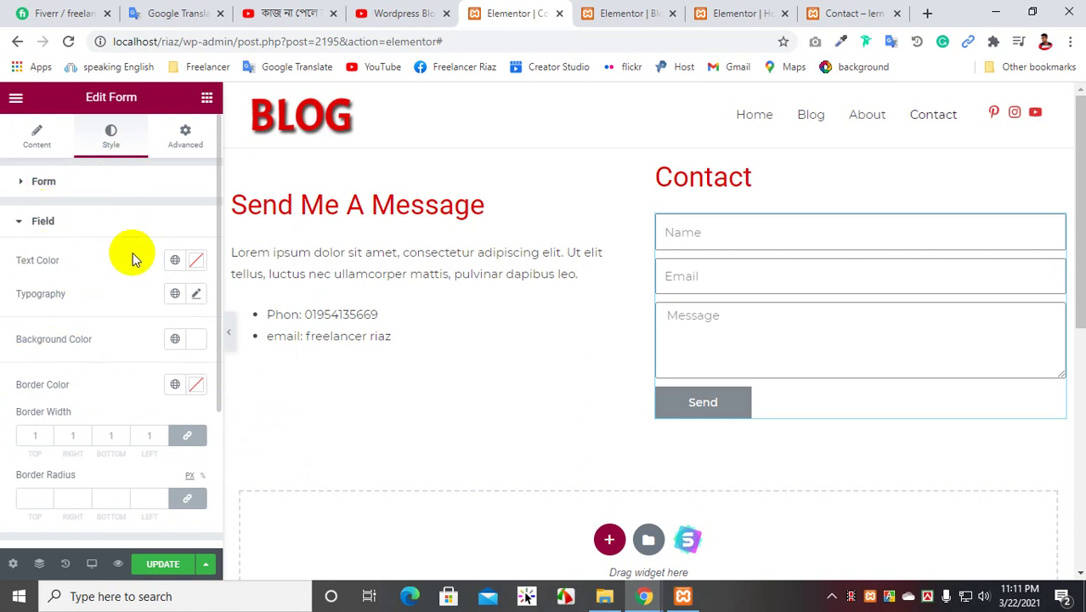
pyautogui.click(196, 384)
pyautogui.moveTo(274, 199); pyautogui.dragTo(293, 183)
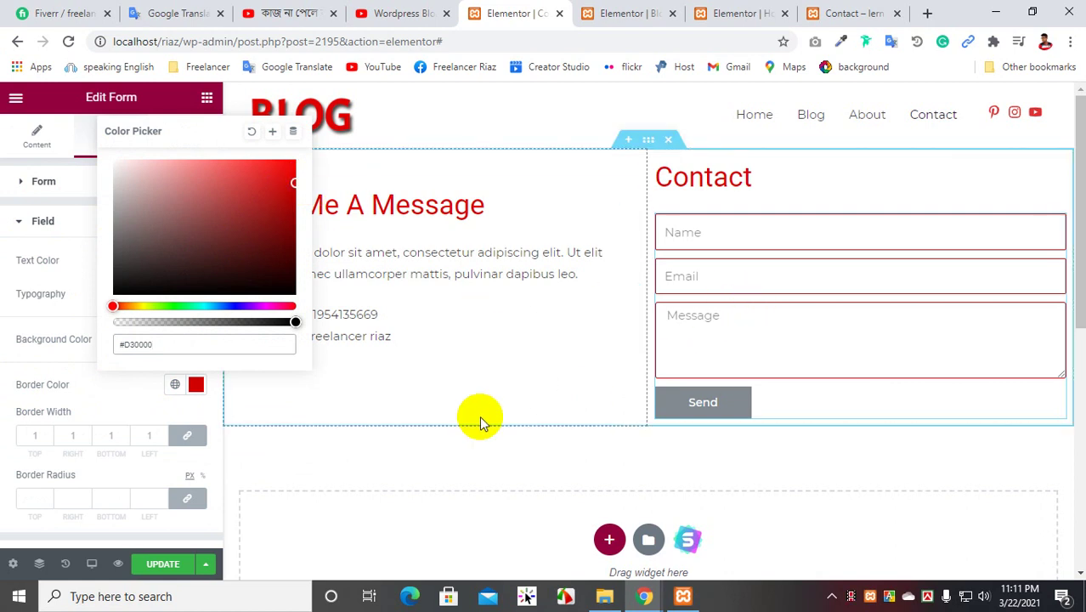
pyautogui.click(78, 244)
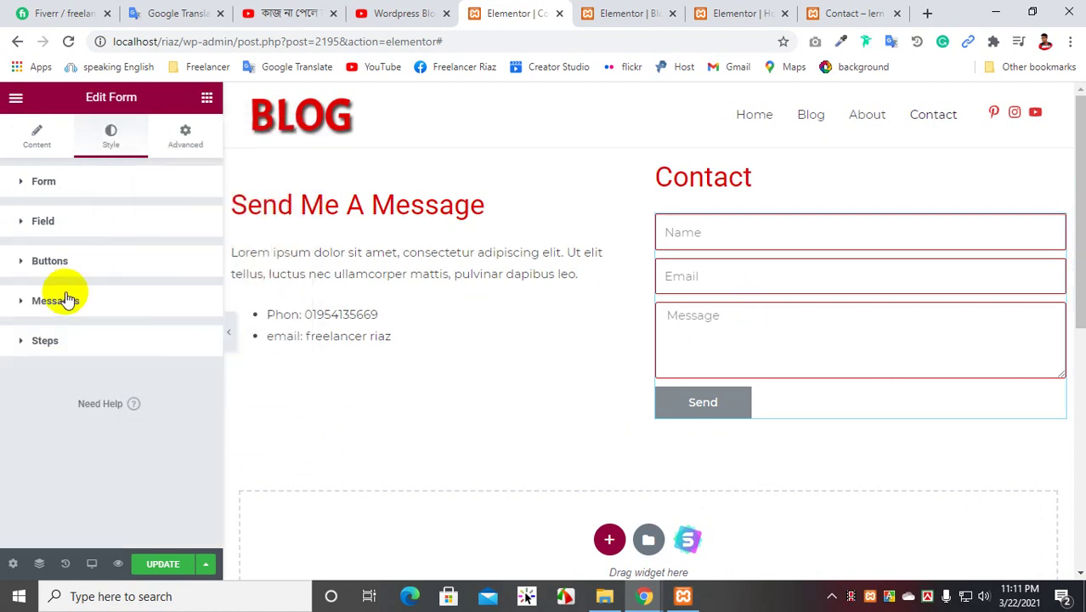
# - Set the text color of the contact form's input fields to dark red #BA0000
pyautogui.click(19, 224)
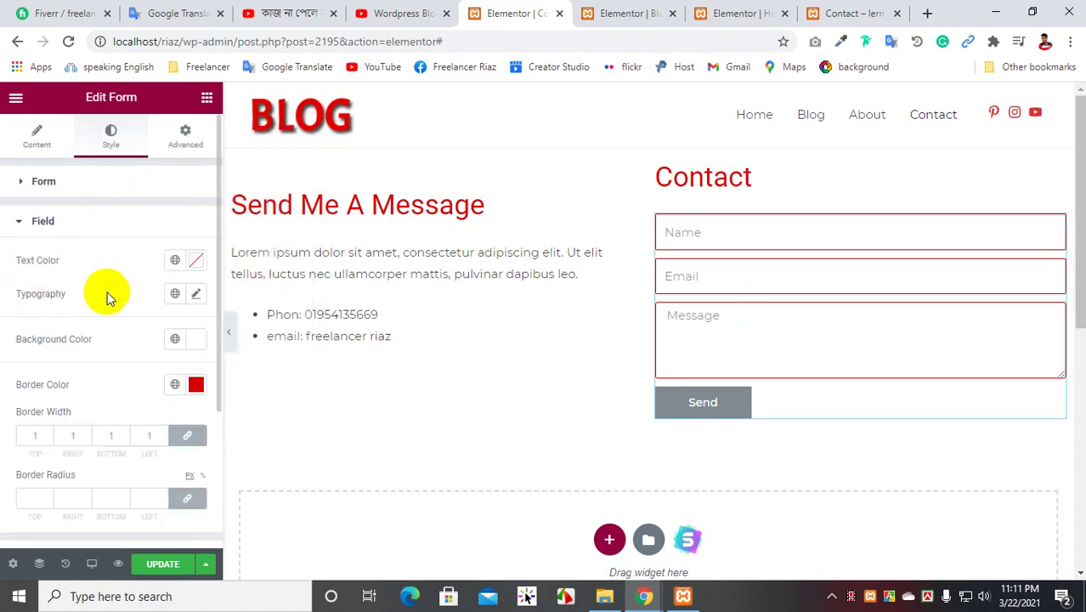
pyautogui.click(196, 260)
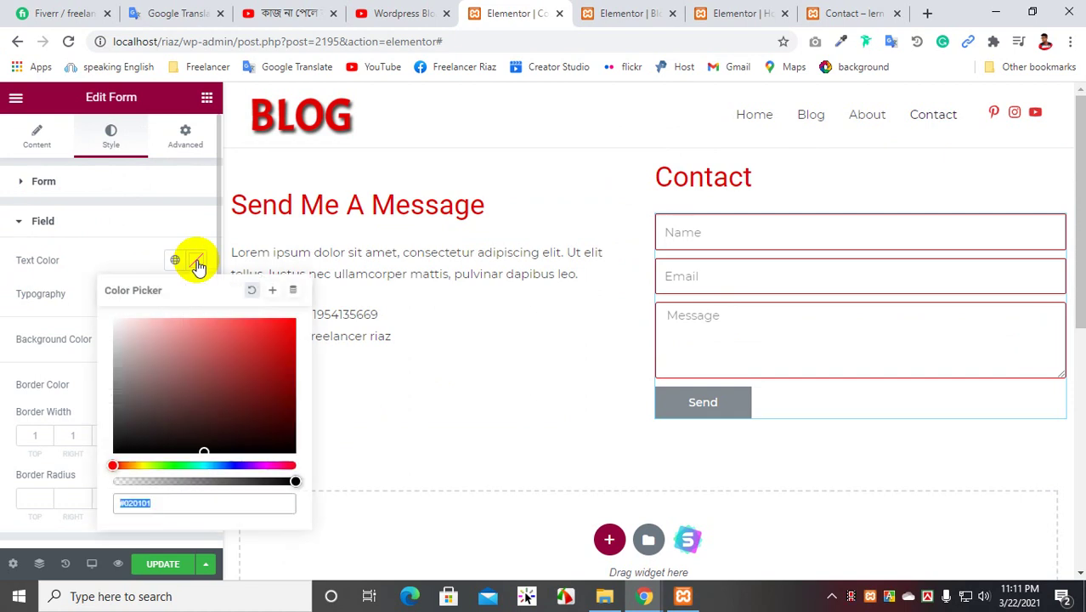
pyautogui.moveTo(243, 354); pyautogui.dragTo(293, 358)
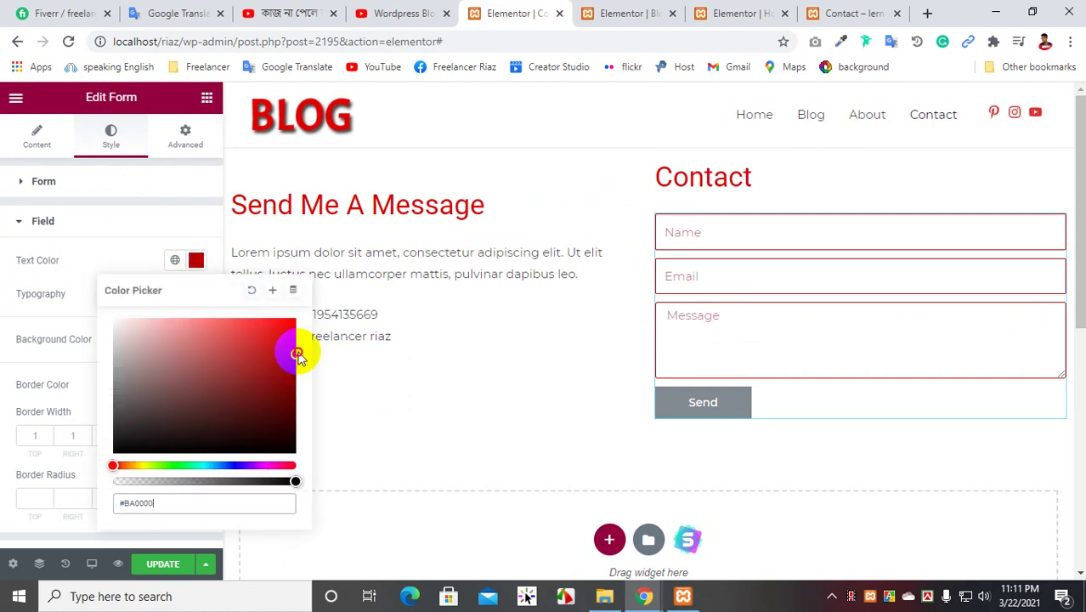
pyautogui.click(176, 187)
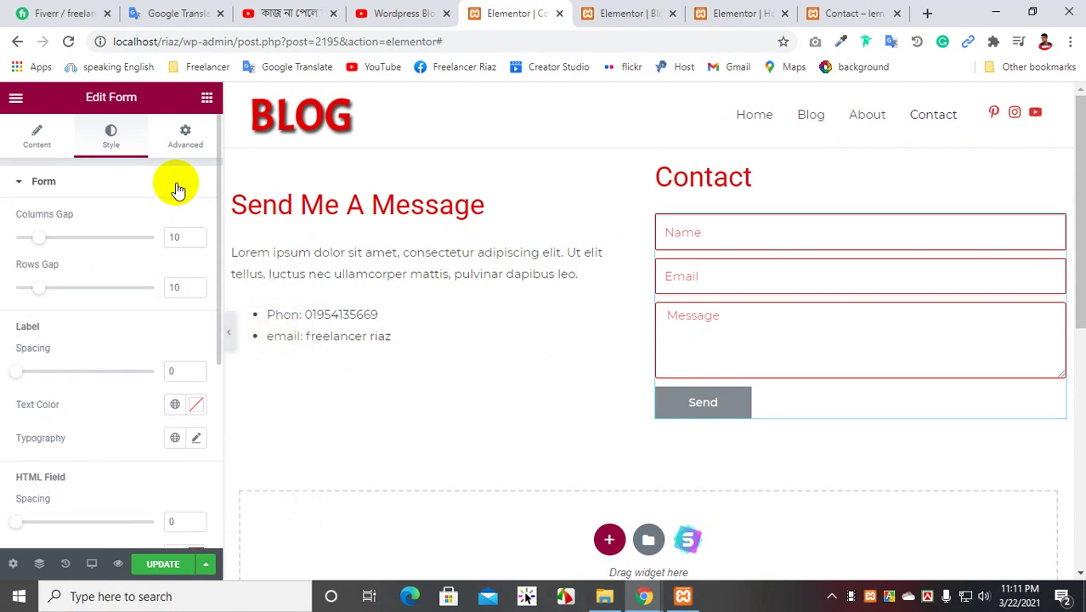
# - Set the Send button's normal background color to red #DA0000
pyautogui.click(22, 182)
pyautogui.click(18, 263)
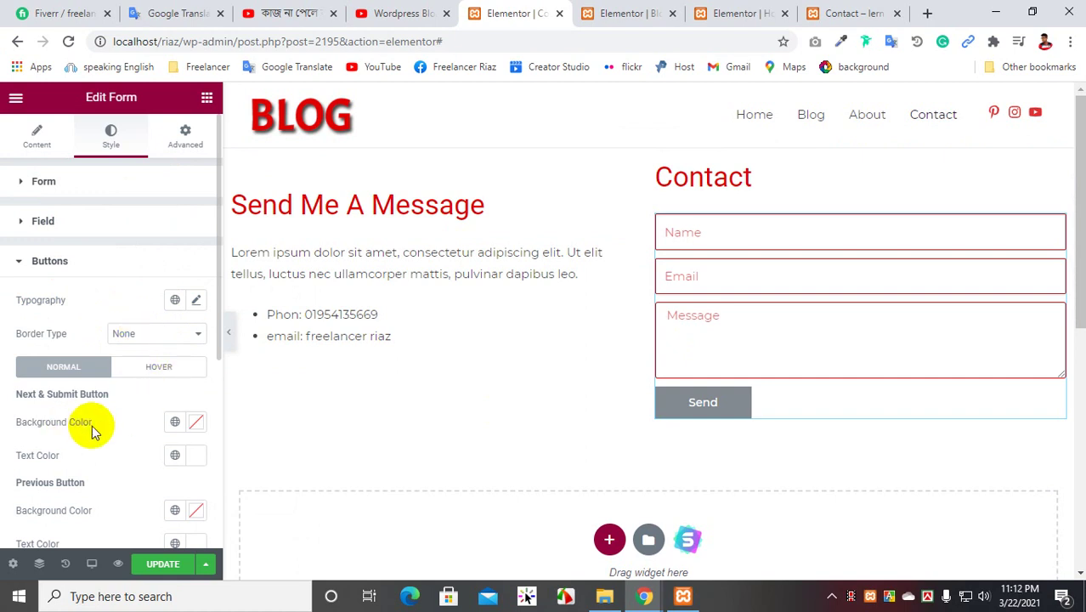
pyautogui.click(197, 422)
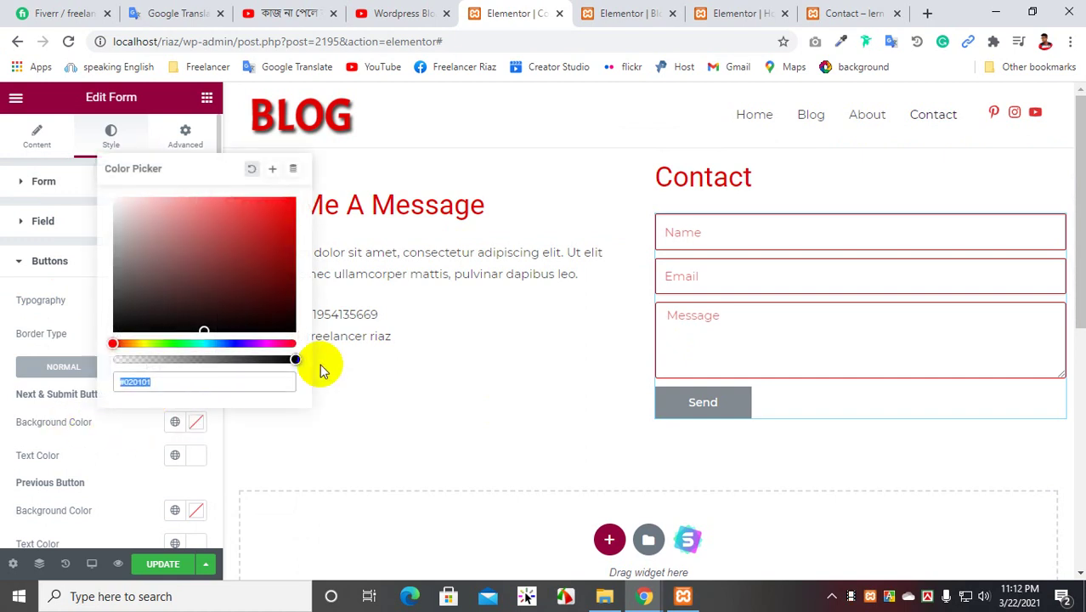
pyautogui.click(292, 226)
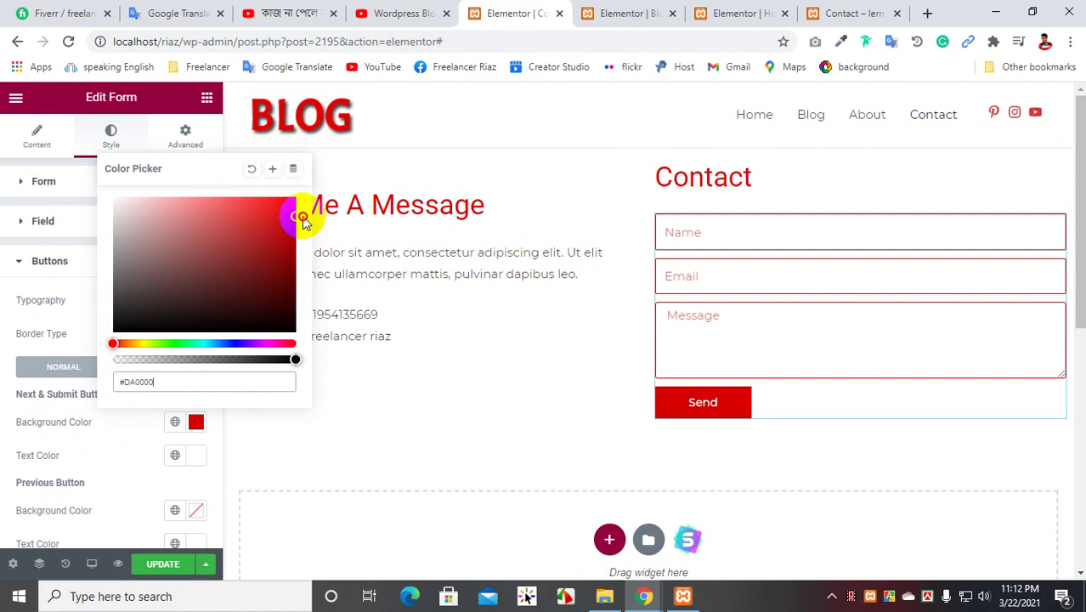
pyautogui.click(111, 396)
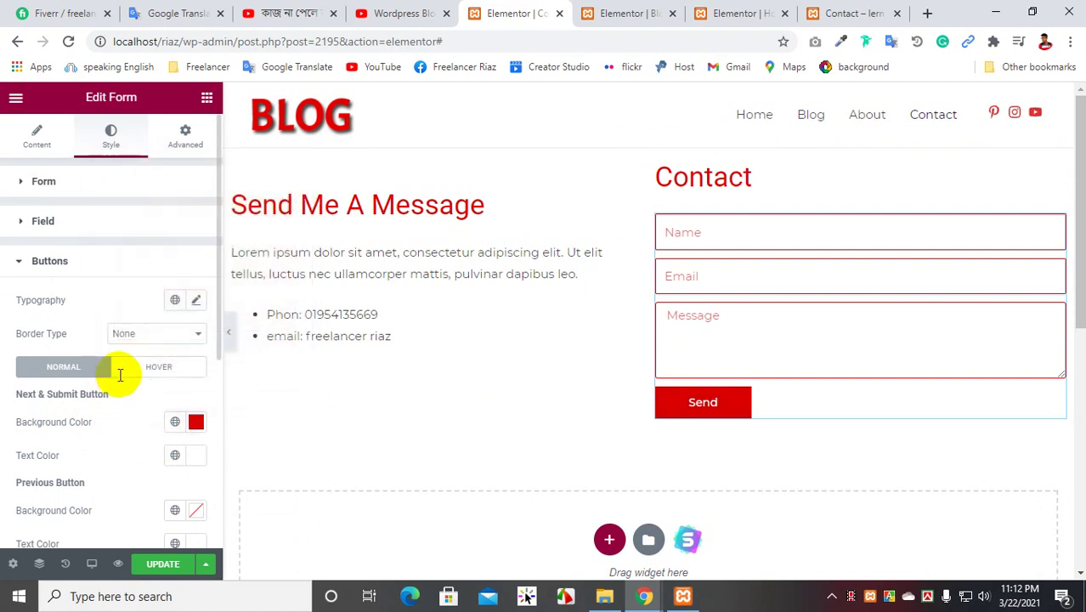
# - Set the Send button's hover background color to dark red #B90000
pyautogui.click(147, 367)
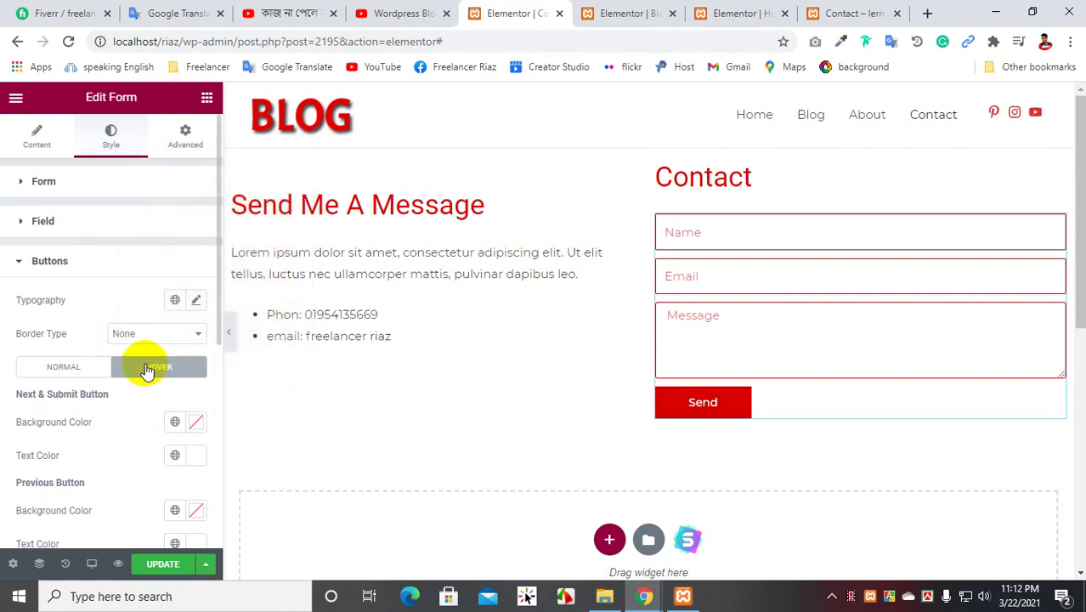
pyautogui.click(195, 423)
pyautogui.click(292, 245)
pyautogui.moveTo(304, 241); pyautogui.dragTo(316, 243)
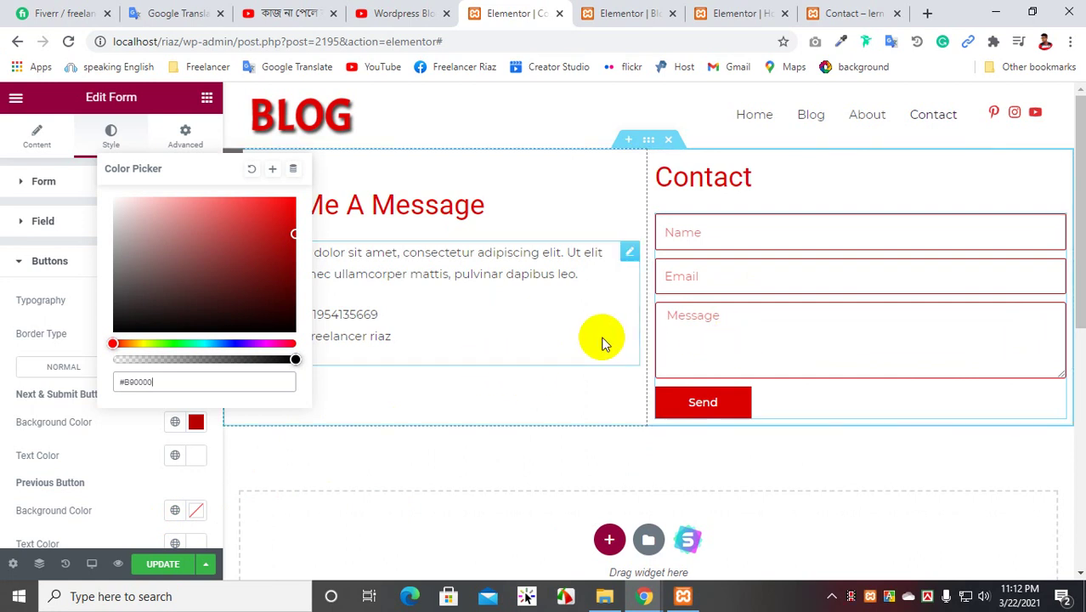
pyautogui.scroll(-1, 67, 434)
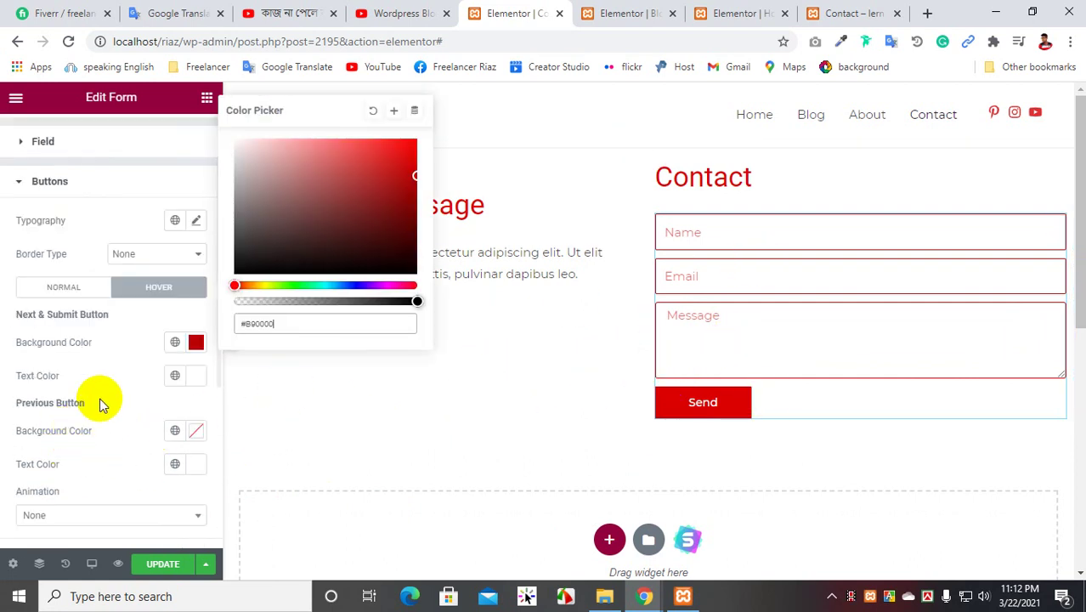
pyautogui.click(20, 184)
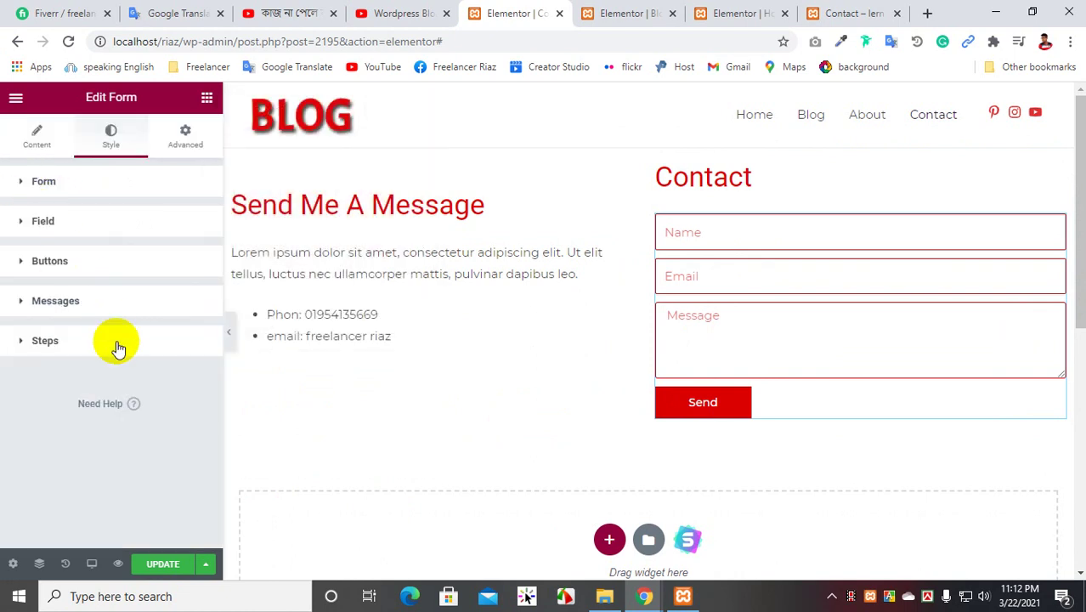
# - Look through the form's message styling, field list, additional options and steps settings
pyautogui.click(31, 303)
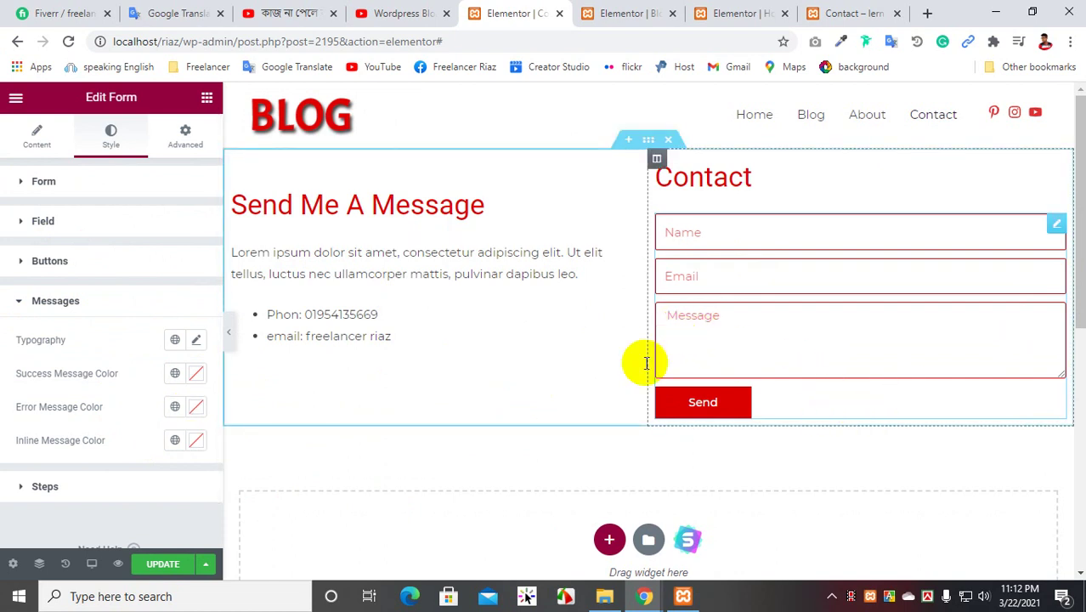
pyautogui.click(37, 146)
pyautogui.scroll(-3, 82, 298)
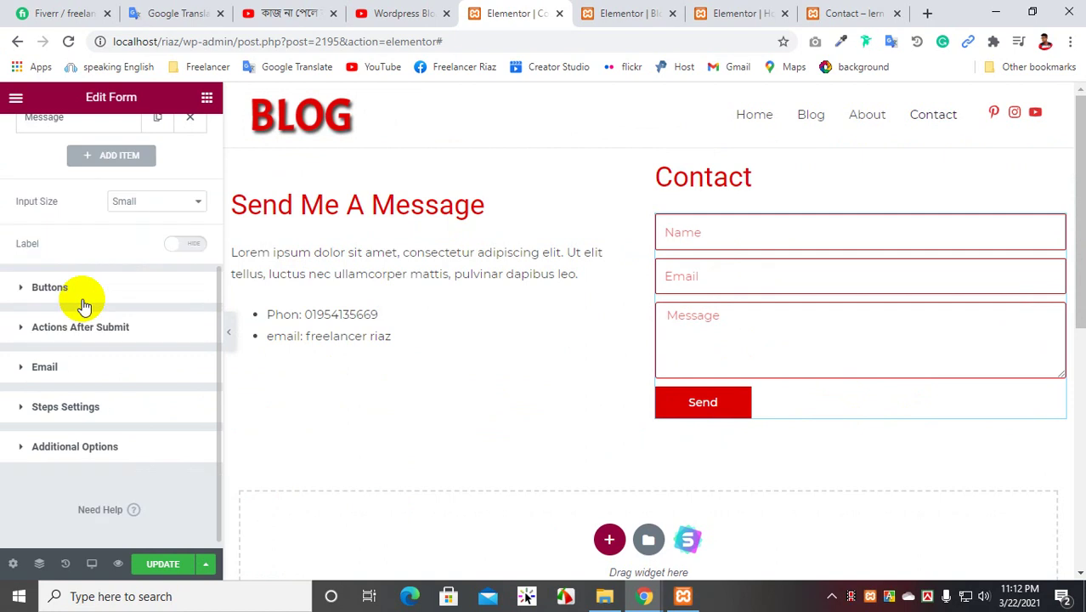
pyautogui.scroll(3, 83, 302)
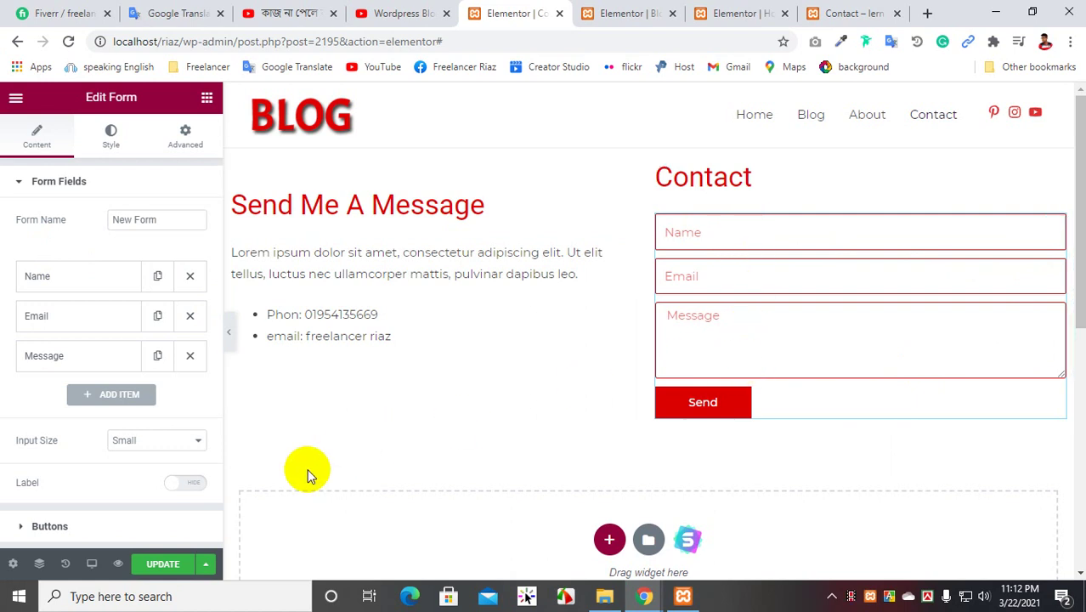
pyautogui.scroll(-3, 78, 441)
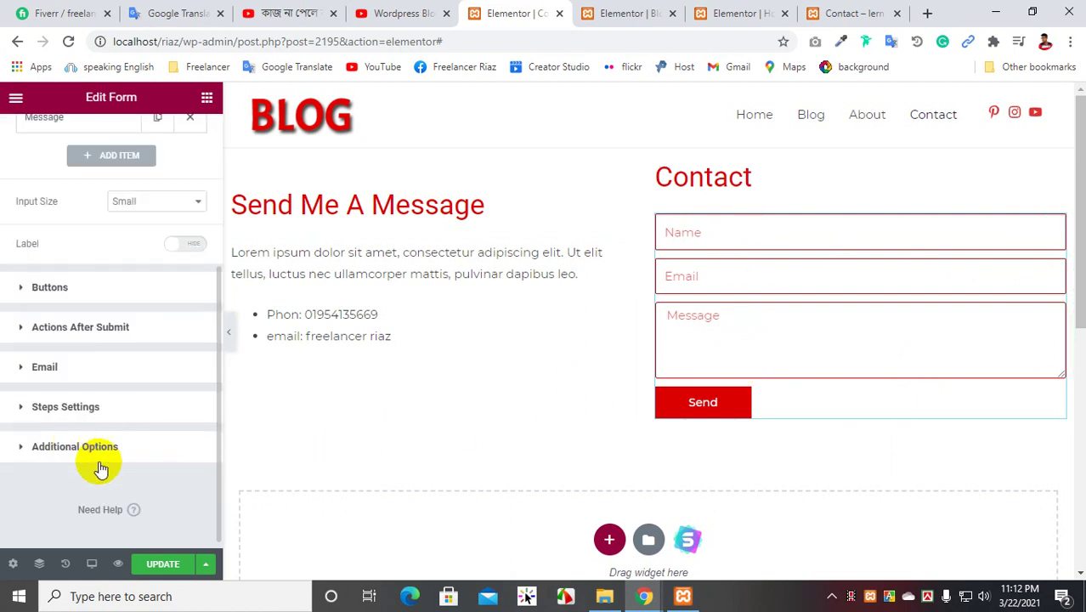
pyautogui.click(24, 446)
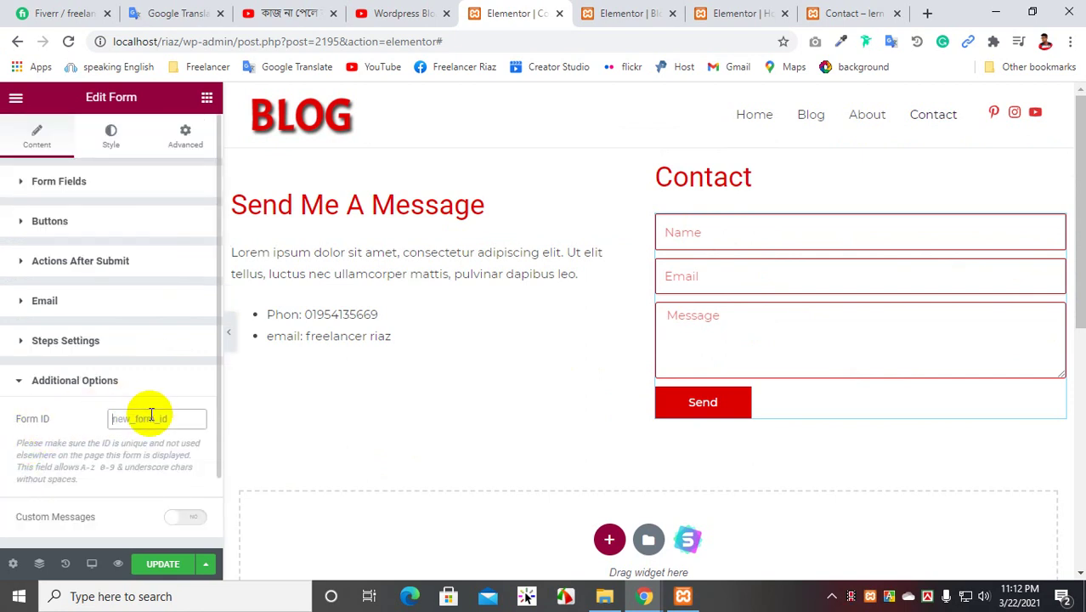
pyautogui.scroll(-1, 112, 399)
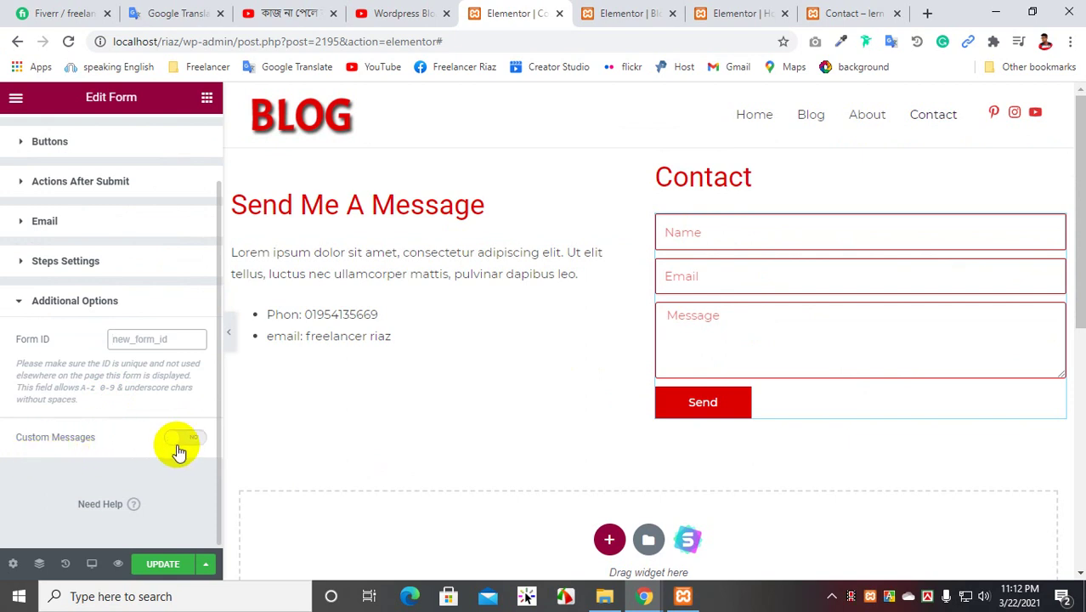
pyautogui.click(144, 339)
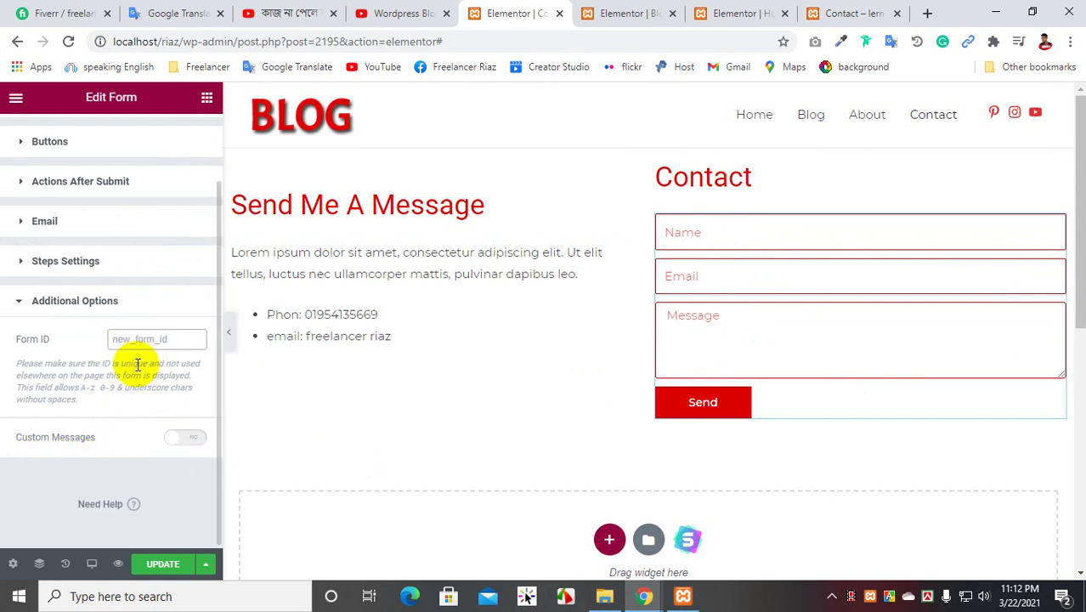
pyautogui.click(26, 261)
pyautogui.scroll(-1, 104, 274)
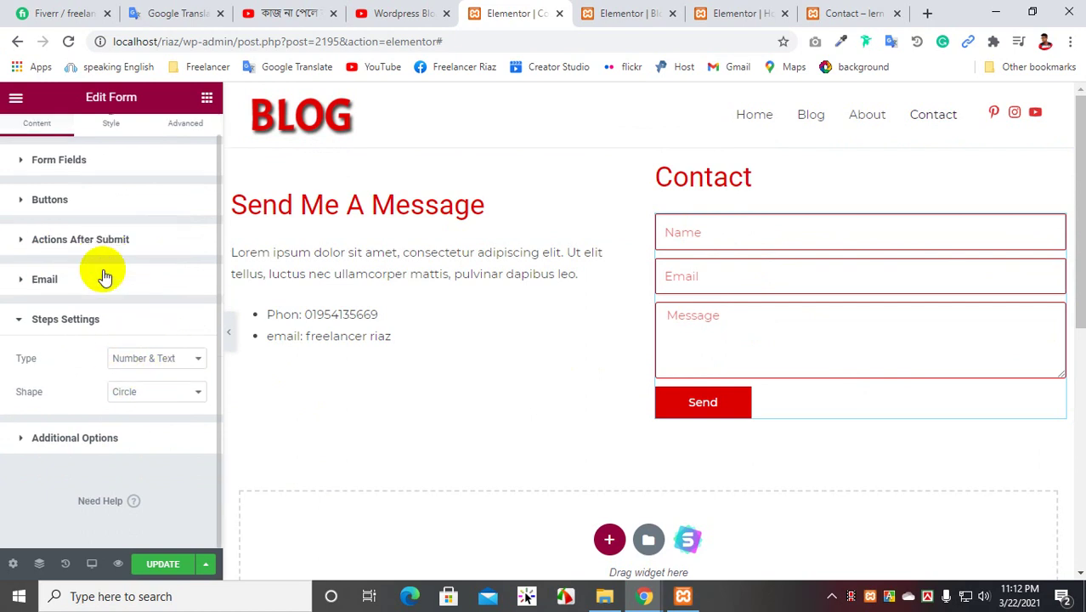
pyautogui.click(149, 359)
pyautogui.click(140, 322)
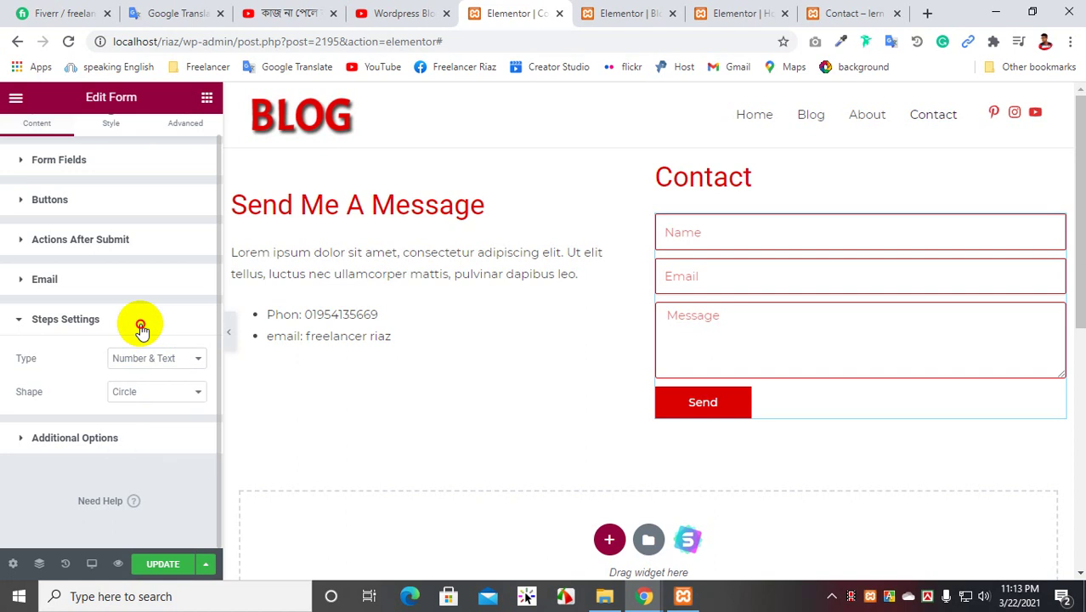
pyautogui.click(140, 322)
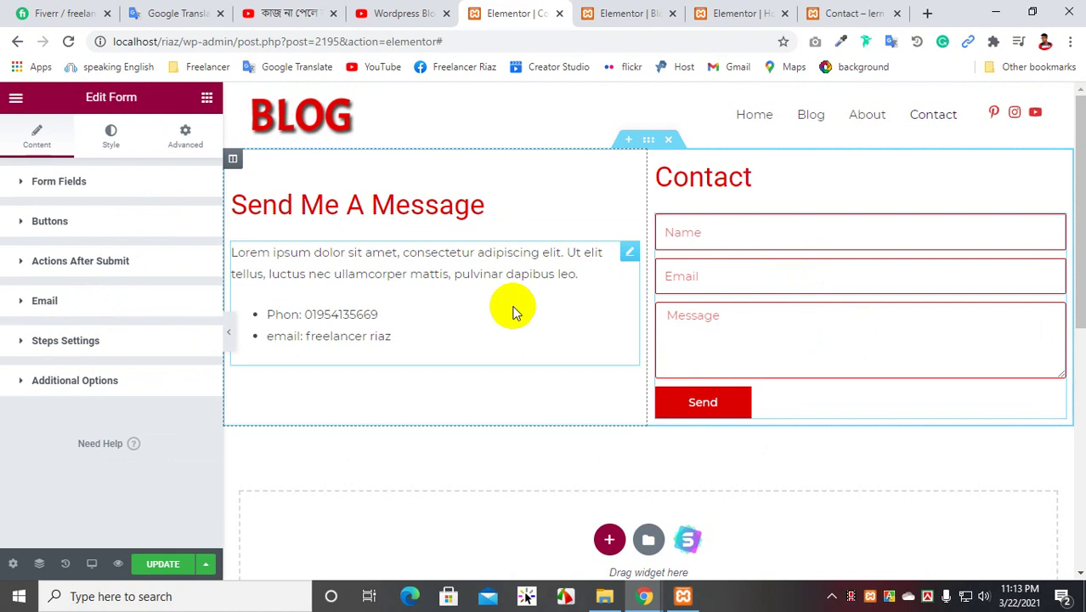
# - Update the Contact page and check its layout in the 360px mobile preview
pyautogui.click(157, 562)
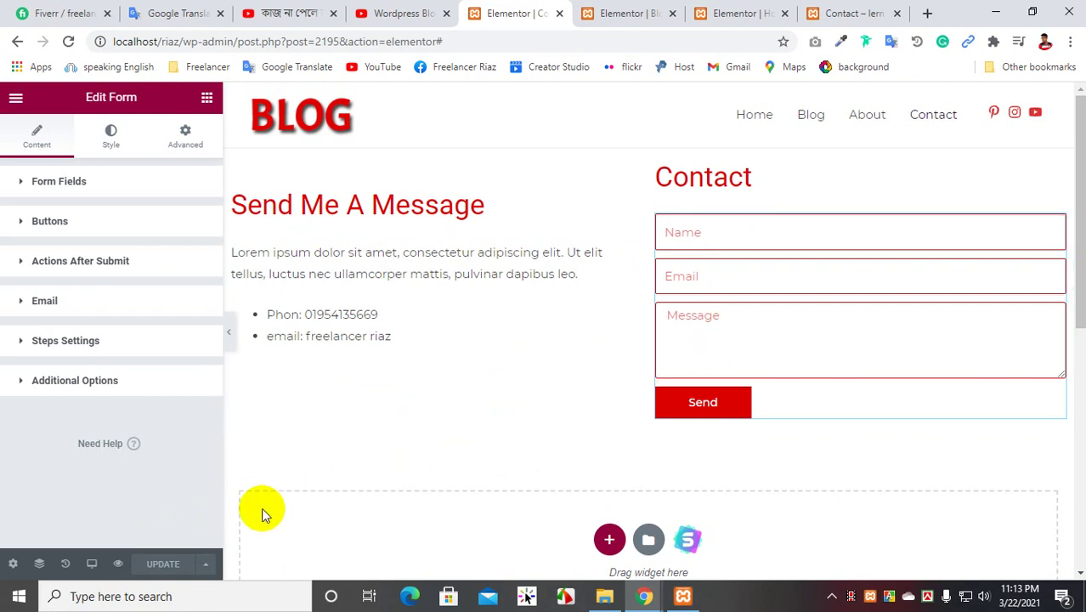
pyautogui.moveTo(92, 563)
pyautogui.click(85, 527)
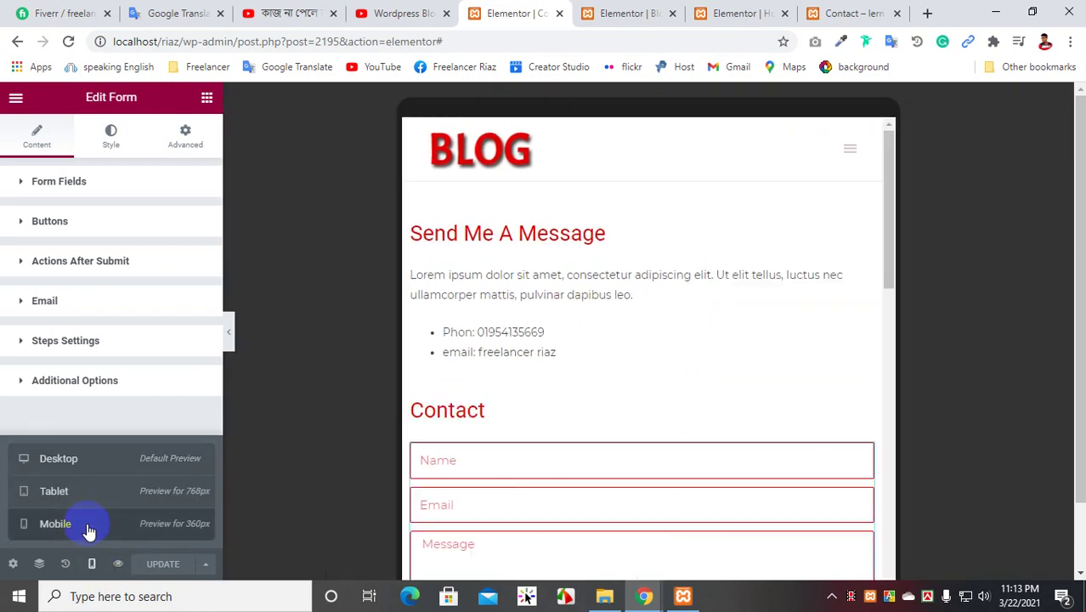
pyautogui.scroll(-2, 648, 284)
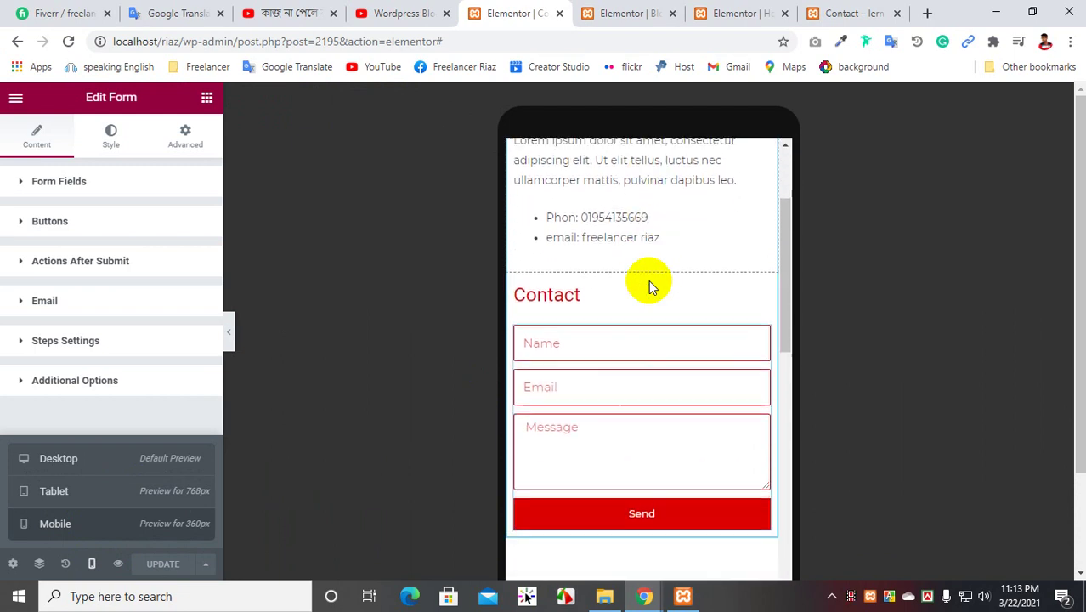
pyautogui.scroll(-1, 648, 280)
pyautogui.scroll(-5, 648, 279)
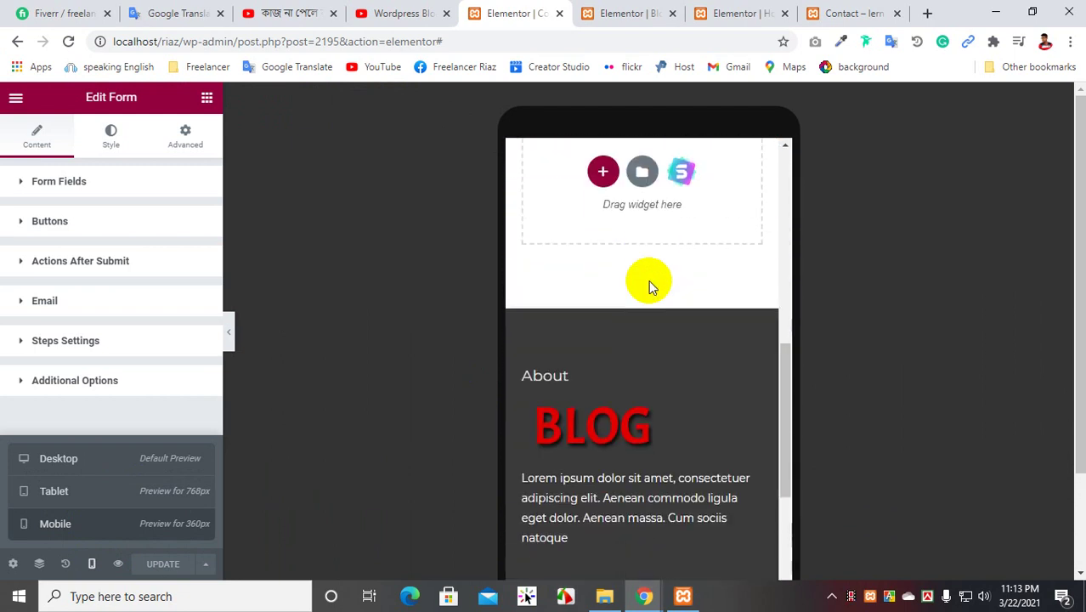
# - Check the Contact page's two-column layout in the 768px tablet preview
pyautogui.click(92, 493)
pyautogui.scroll(2, 724, 412)
pyautogui.scroll(-1, 714, 399)
pyautogui.scroll(1, 709, 397)
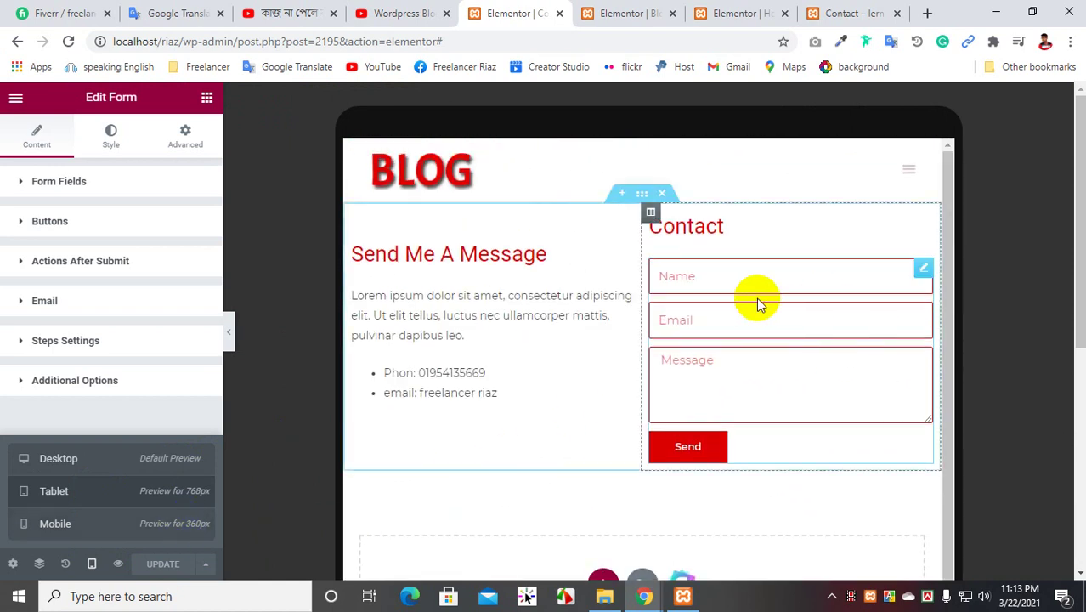
# - Switch to the live site and open its Contact page from the header navigation
pyautogui.click(860, 13)
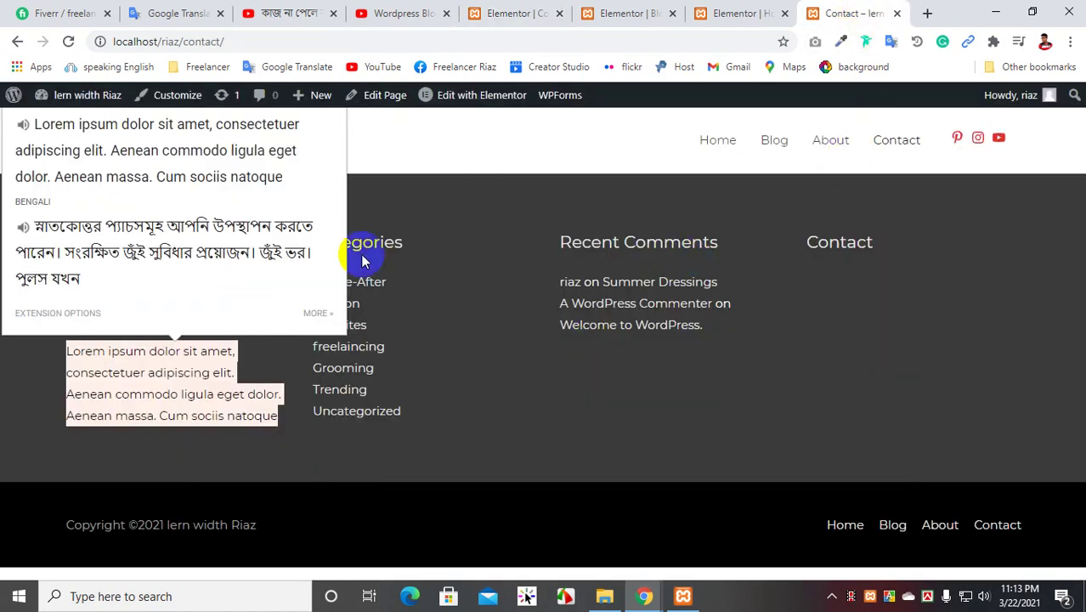
pyautogui.click(894, 141)
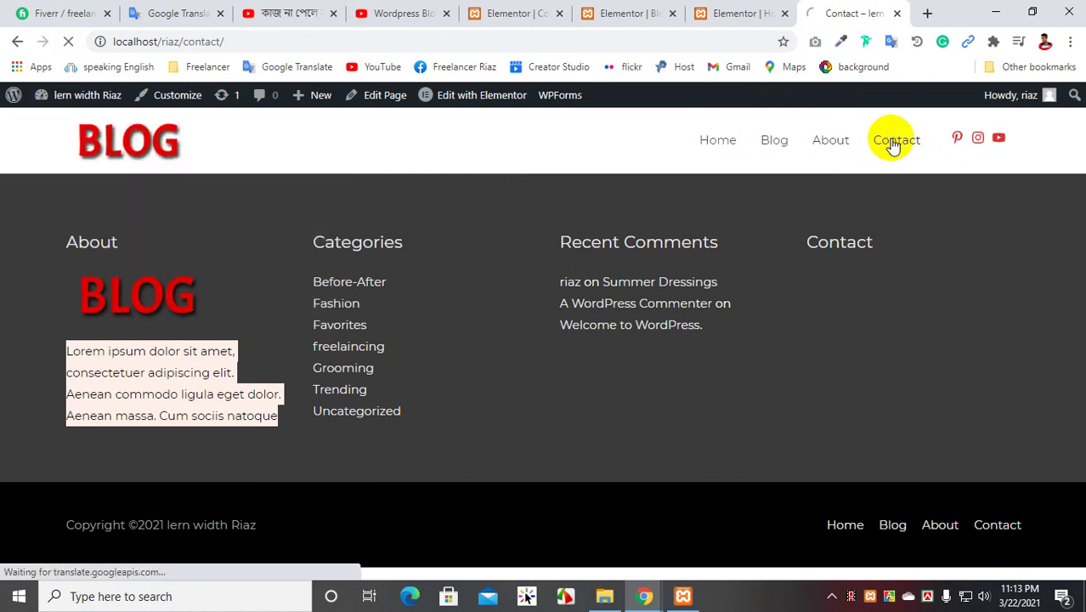